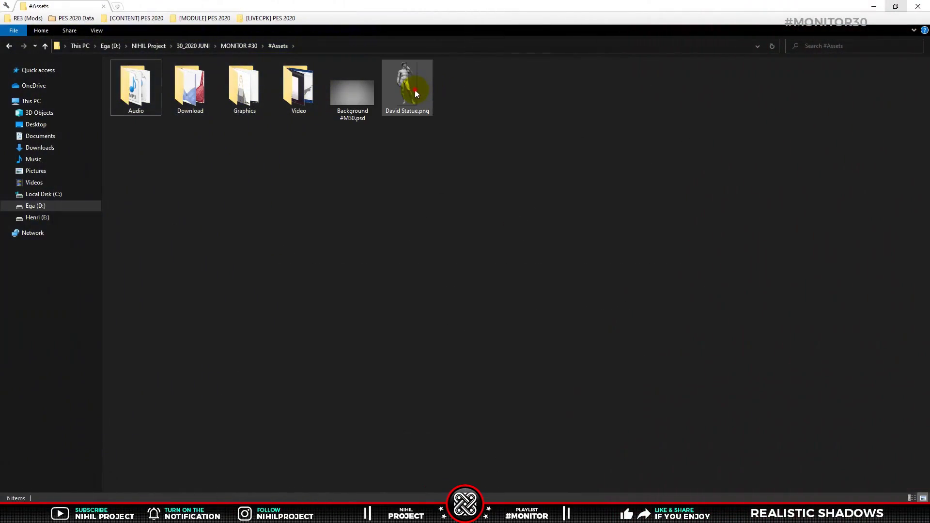
# Preview the David Statue image, then select the Background #M30.psd poster file.
pyautogui.doubleClick(415, 90)
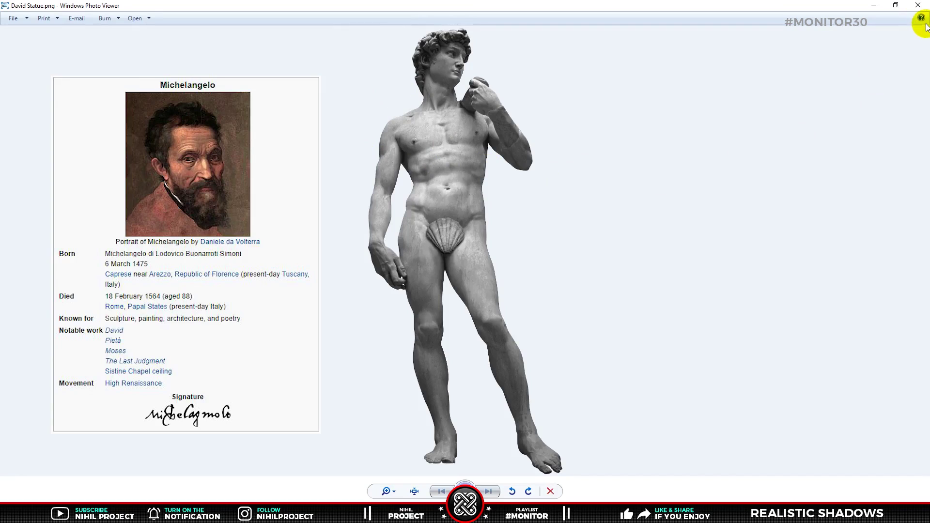
pyautogui.click(918, 6)
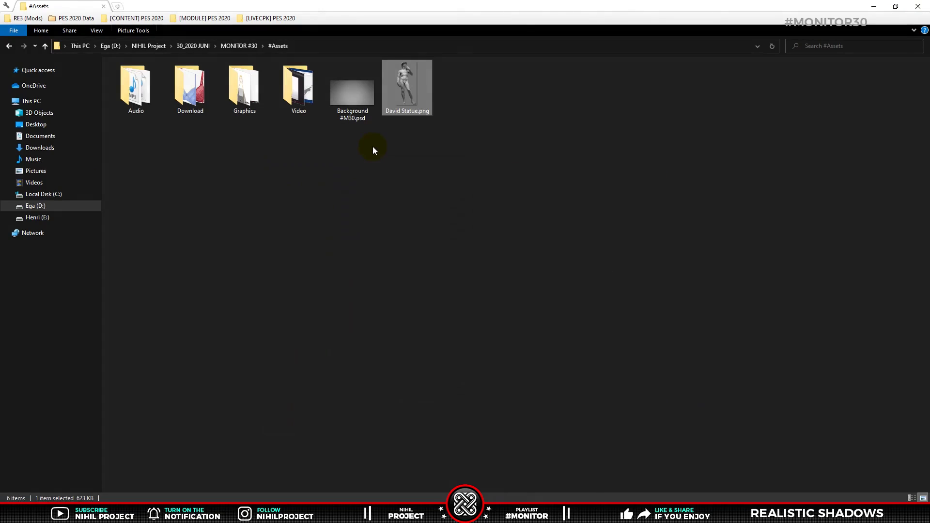
pyautogui.click(345, 92)
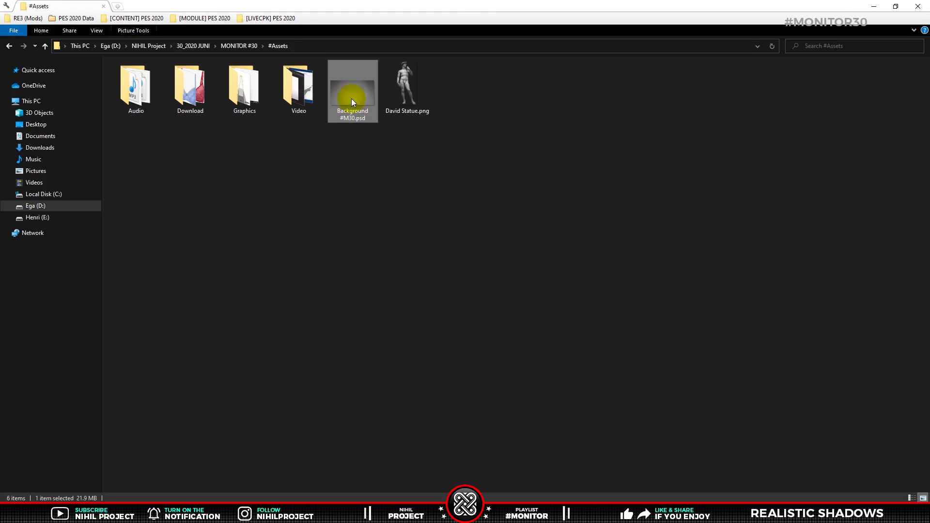
# Open Background #M30.psd and place David Statue.png at about half size, right of centre.
pyautogui.doubleClick(351, 97)
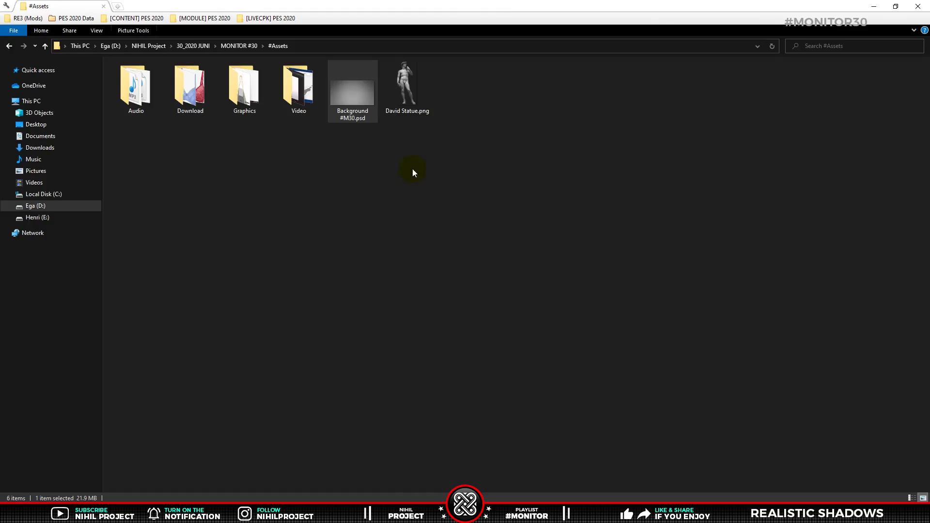
pyautogui.moveTo(406, 87); pyautogui.dragTo(315, 472)
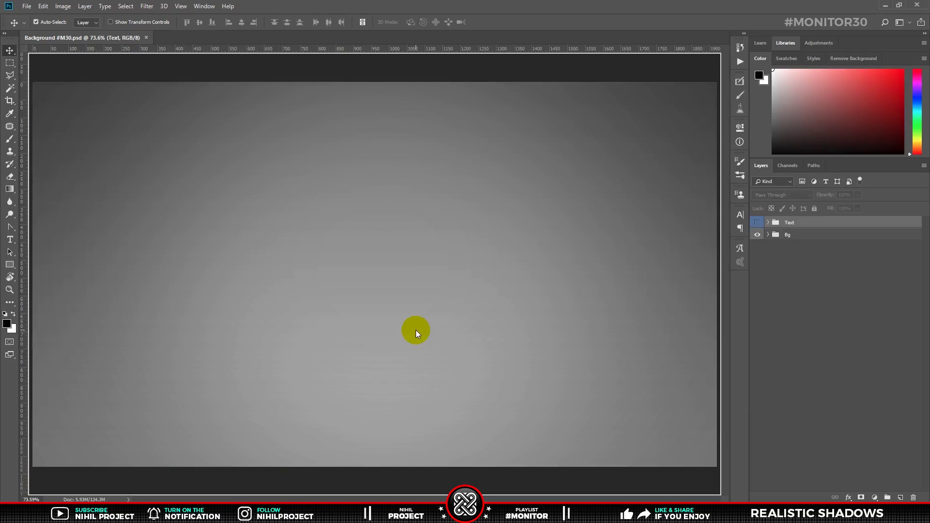
pyautogui.moveTo(416, 330); pyautogui.dragTo(422, 310)
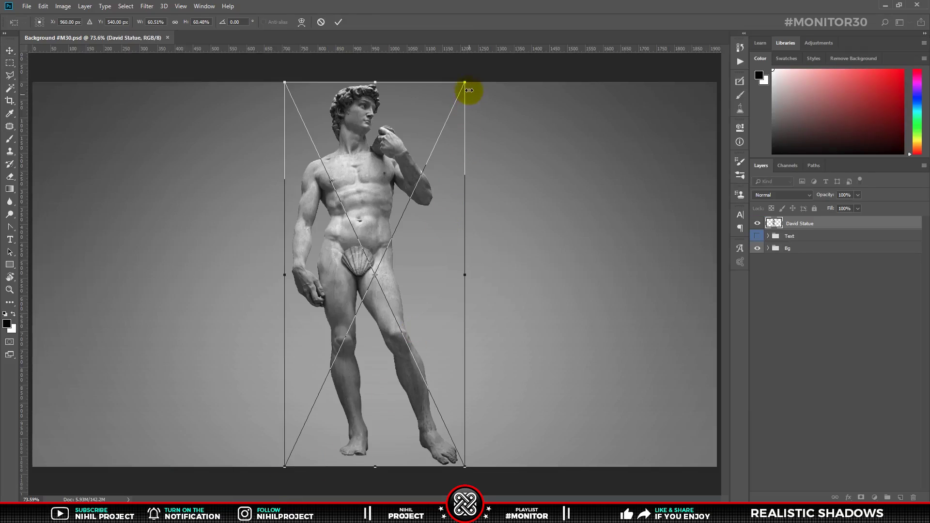
pyautogui.moveTo(465, 93); pyautogui.dragTo(457, 114)
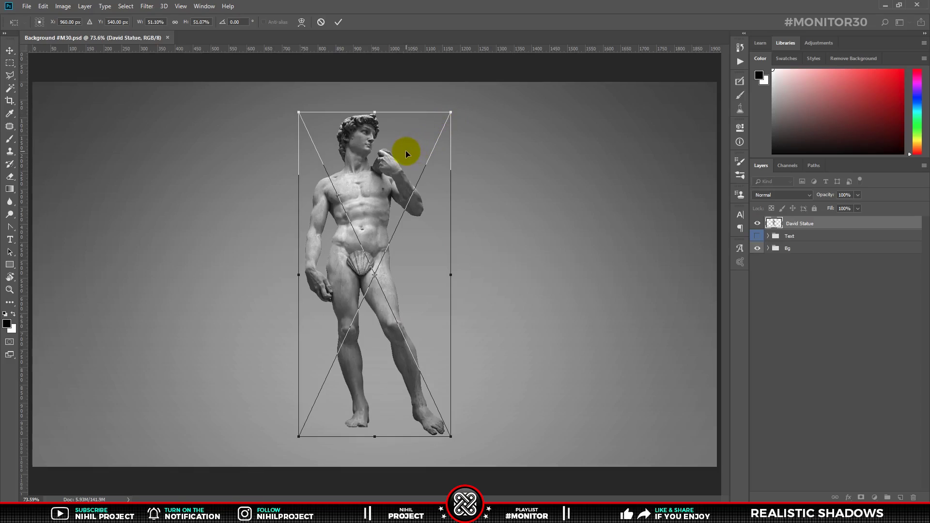
pyautogui.moveTo(407, 149); pyautogui.dragTo(517, 150)
pyautogui.press('Return')
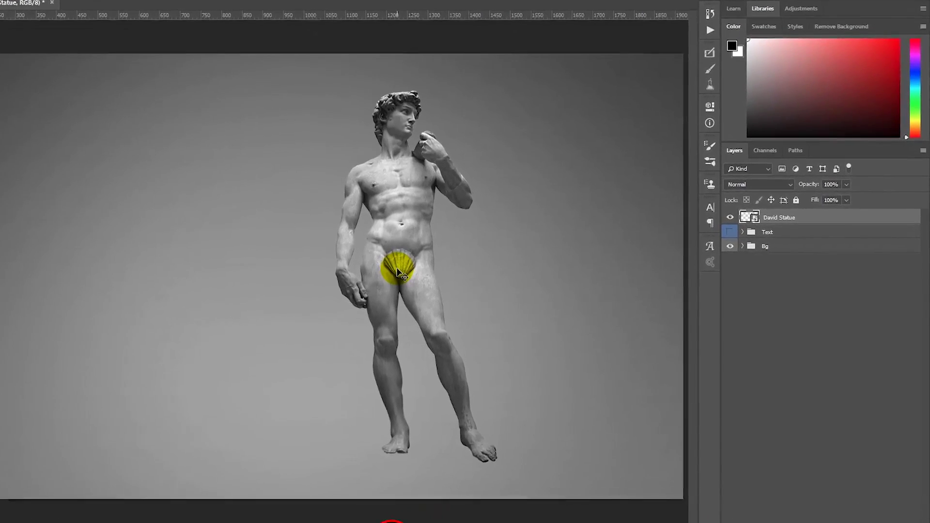
# Duplicate the David Statue layer beneath the original and name the copy 'Shadow'.
pyautogui.keyDown('alt'); pyautogui.click(773, 214); pyautogui.keyUp('alt')
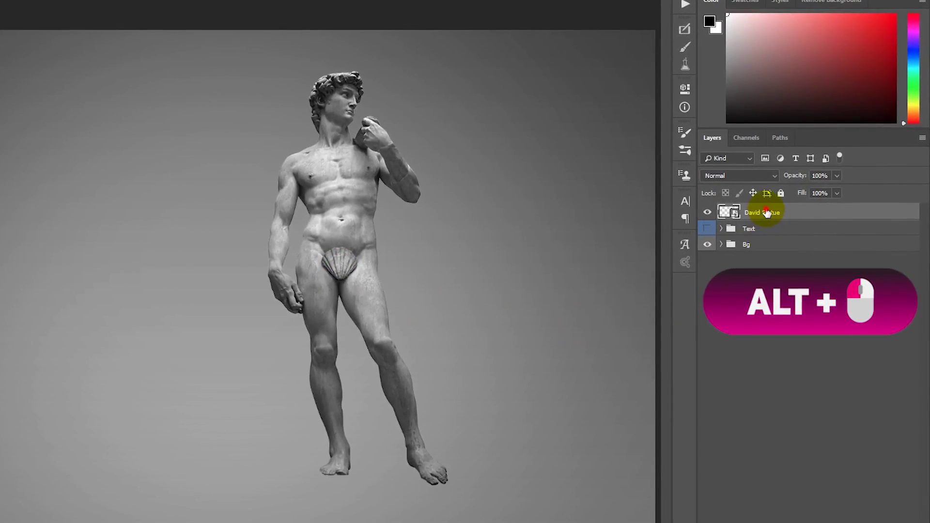
pyautogui.moveTo(766, 212); pyautogui.dragTo(776, 219)
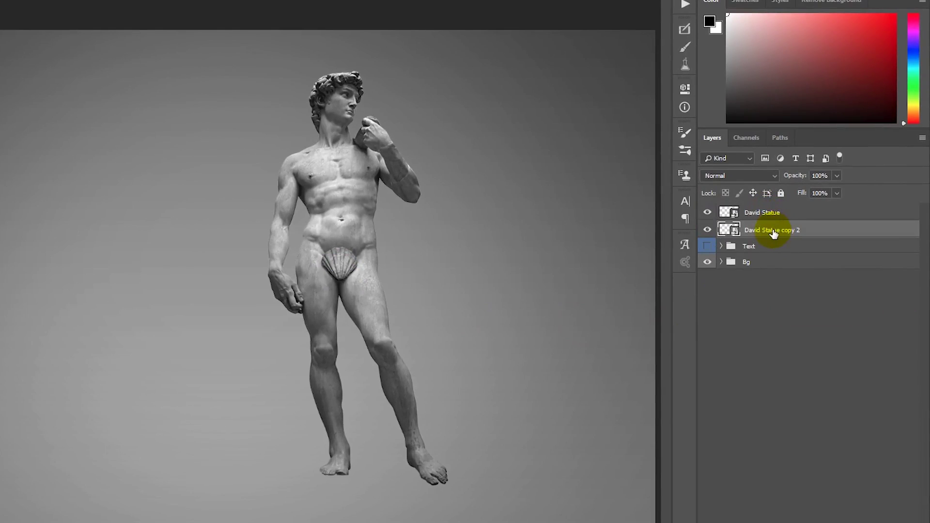
pyautogui.doubleClick(771, 229)
pyautogui.write('Shadow')
pyautogui.press('Return')
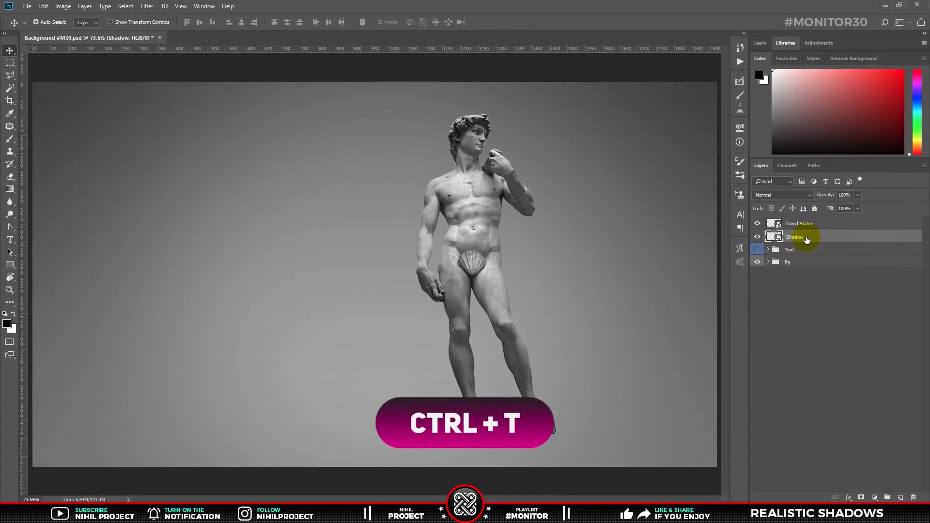
# Skew the Shadow layer flat along the floor, stretching left from the feet.
pyautogui.hotkey('ctrl', 't')
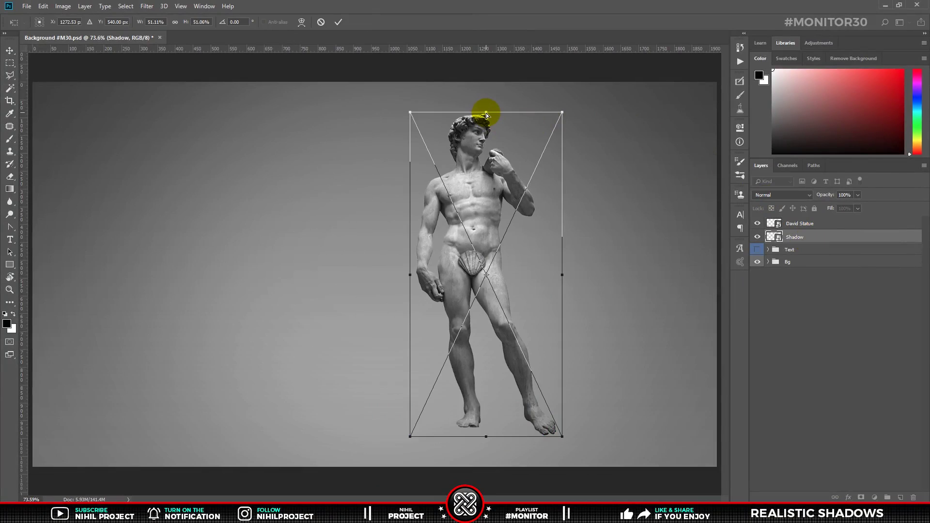
pyautogui.moveTo(486, 113); pyautogui.dragTo(286, 367)
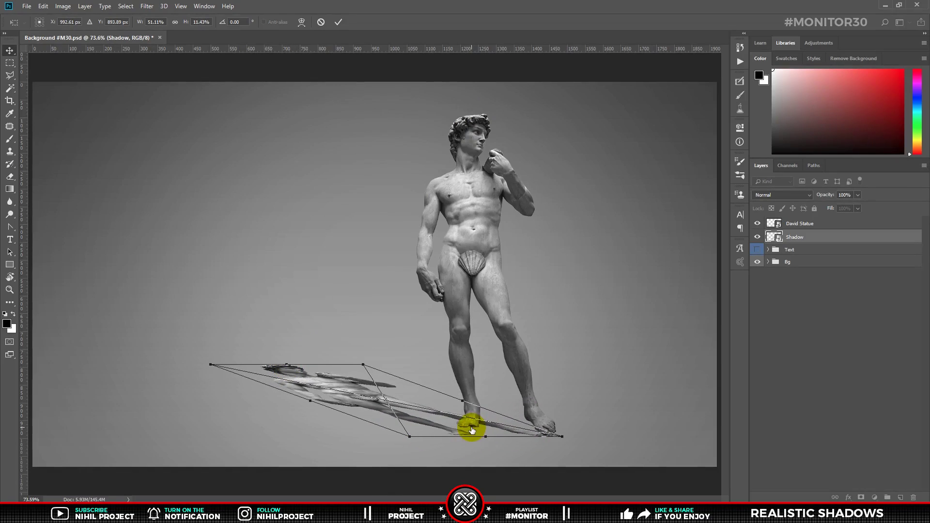
pyautogui.press('Return')
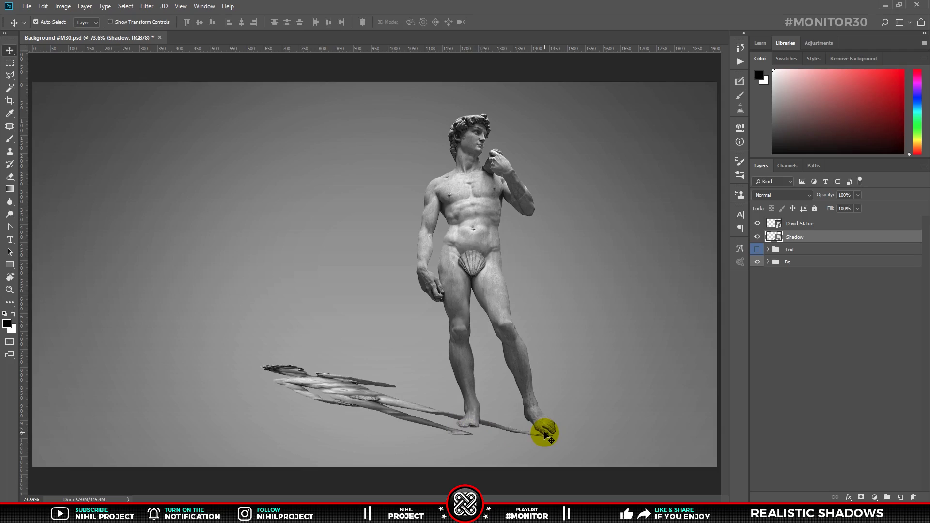
# Start Puppet Warp on the Shadow layer with the mesh hidden, zoomed in on the feet.
pyautogui.click(44, 7)
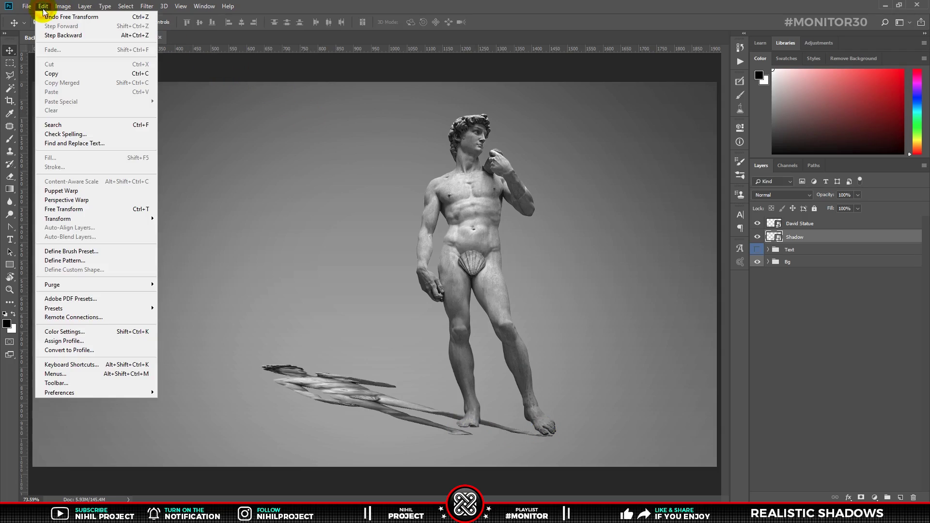
pyautogui.click(97, 190)
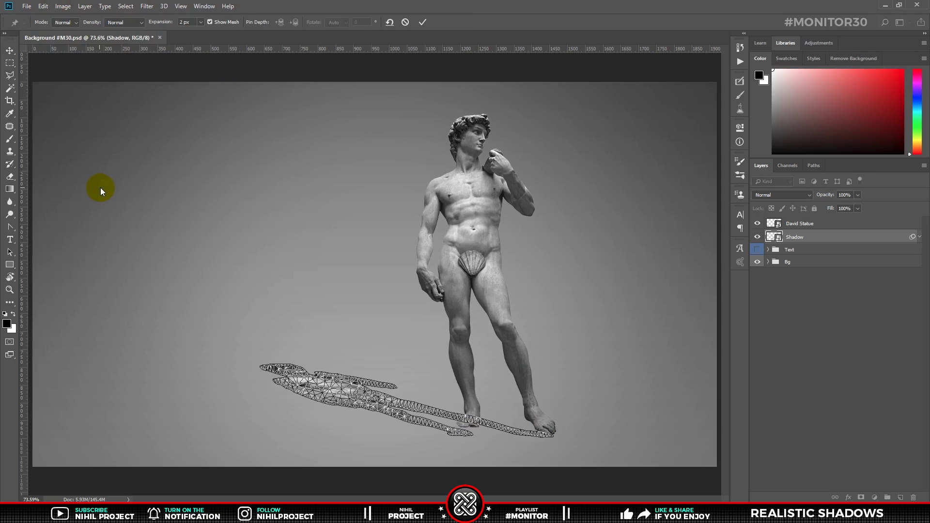
pyautogui.click(210, 22)
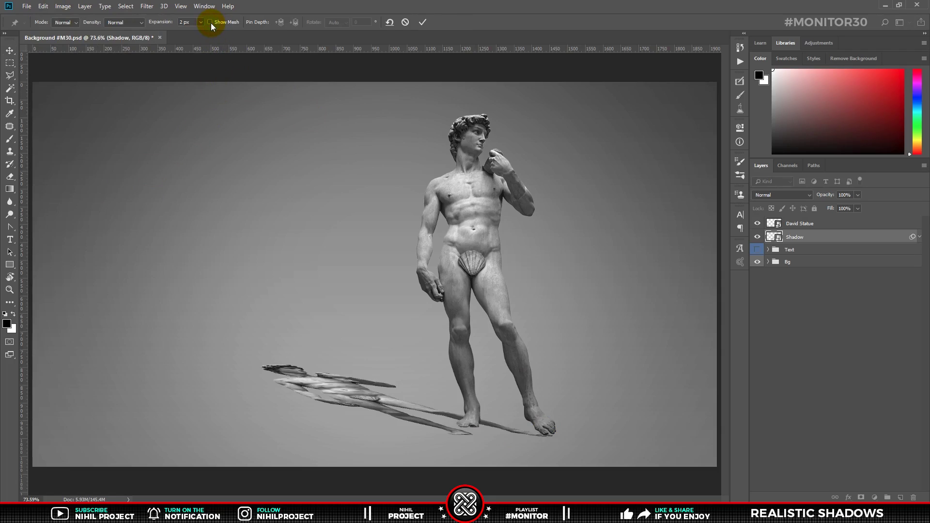
pyautogui.scroll(3, 460, 432)
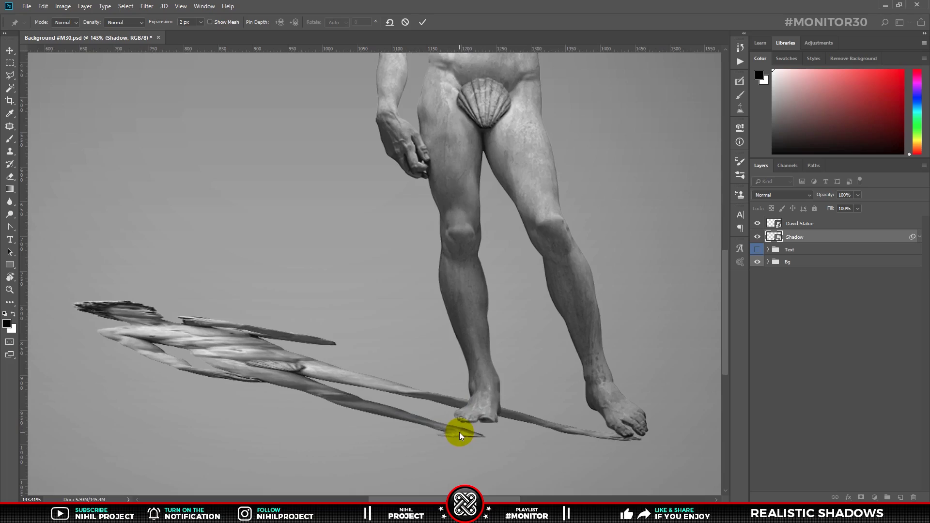
# Pin the shadow's heel and toe, align them with the statue's feet, and commit the warp.
pyautogui.click(459, 432)
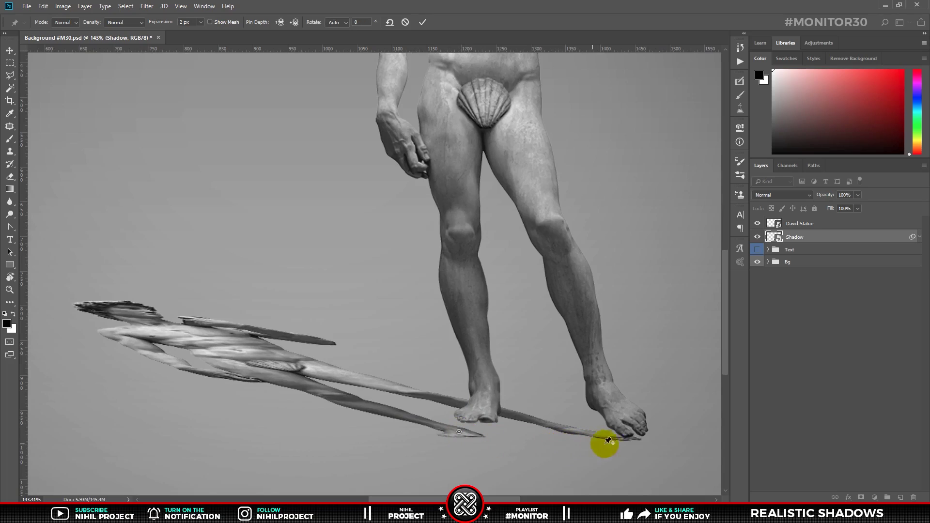
pyautogui.click(620, 438)
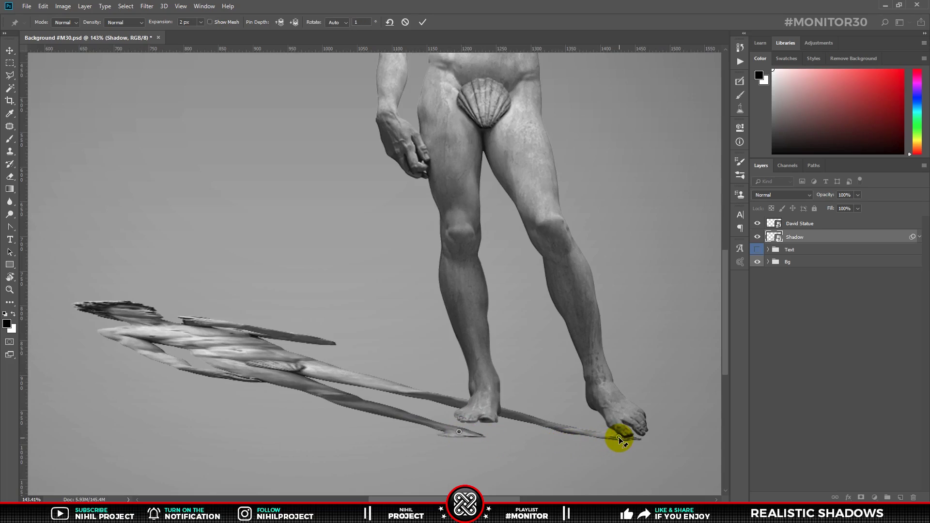
pyautogui.moveTo(619, 438); pyautogui.dragTo(625, 431)
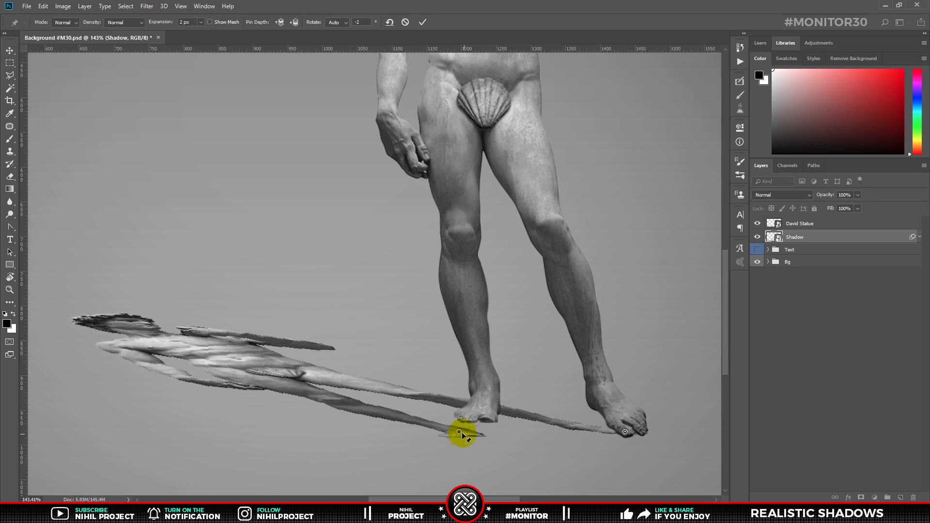
pyautogui.moveTo(460, 432); pyautogui.dragTo(469, 417)
pyautogui.moveTo(625, 431); pyautogui.dragTo(623, 433)
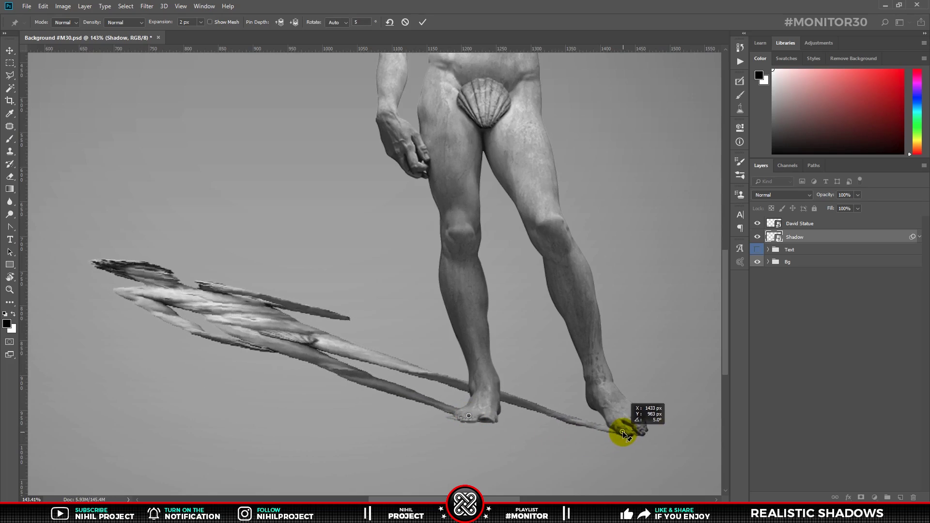
pyautogui.click(469, 416)
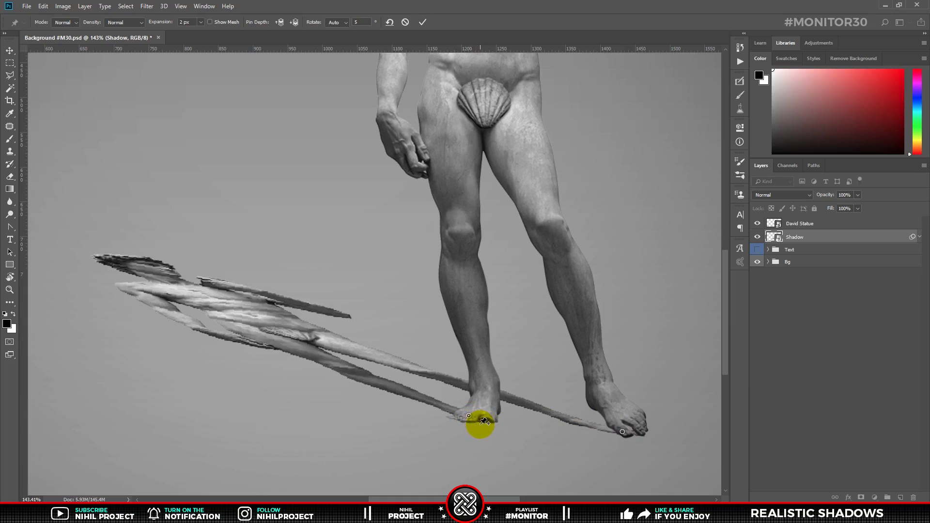
pyautogui.moveTo(469, 418)
pyautogui.mouseDown()
pyautogui.moveTo(488, 426)
pyautogui.moveTo(472, 417)
pyautogui.mouseUp()
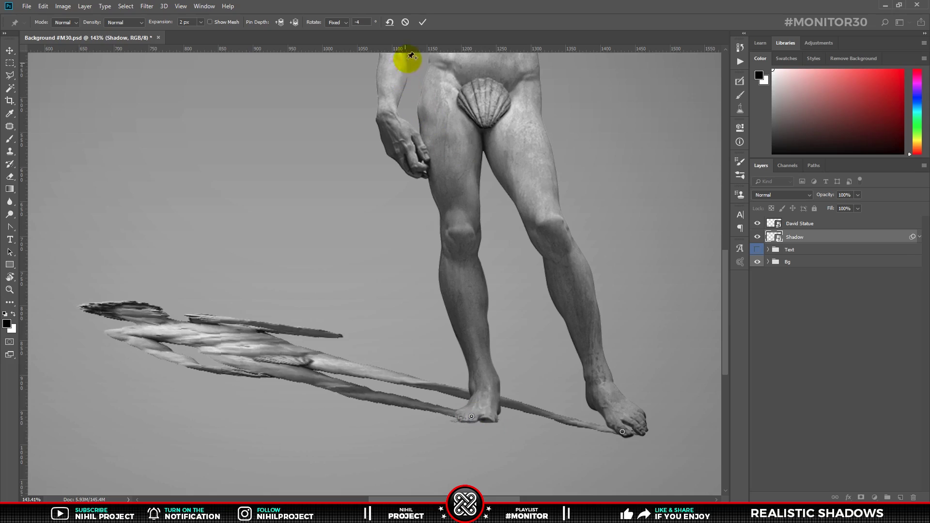
pyautogui.click(423, 22)
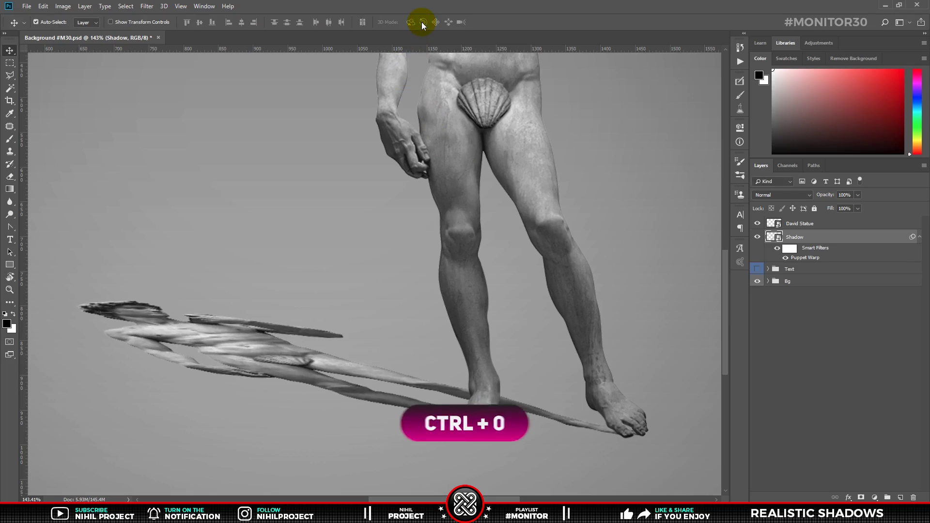
pyautogui.hotkey('ctrl', '0')
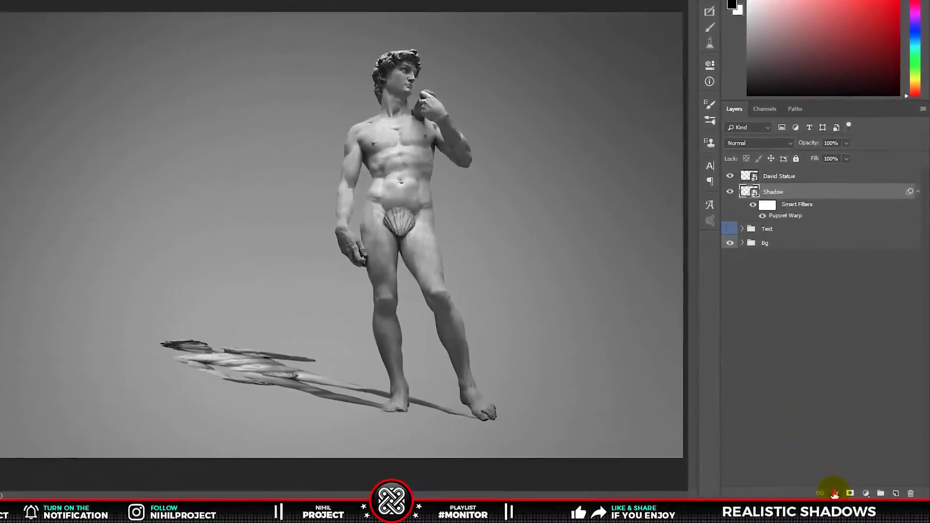
# Add a Gradient Overlay to the Shadow layer using the Black, White preset.
pyautogui.click(842, 495)
pyautogui.click(851, 458)
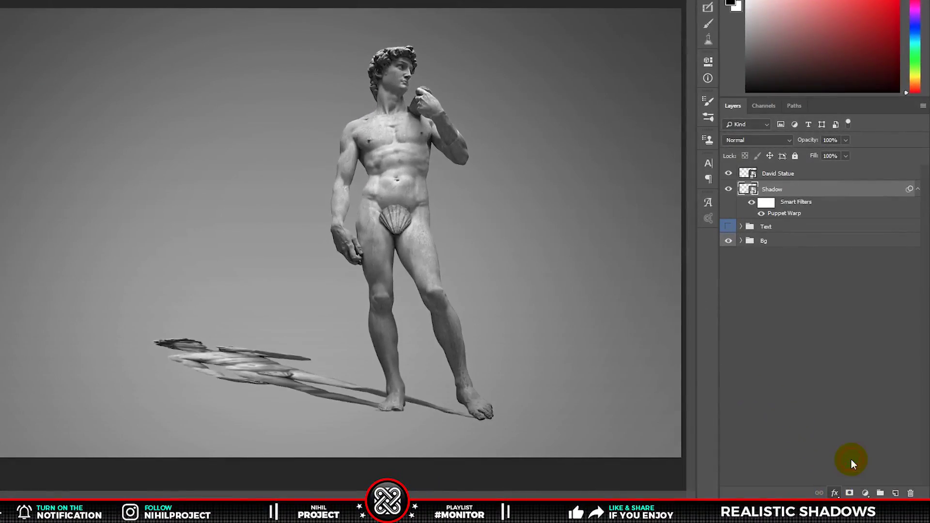
pyautogui.click(734, 177)
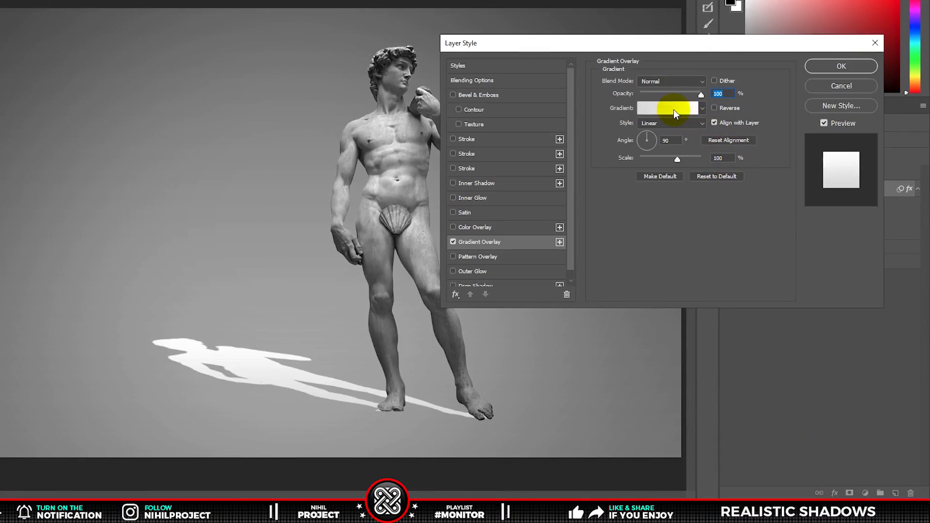
pyautogui.click(673, 109)
pyautogui.click(495, 61)
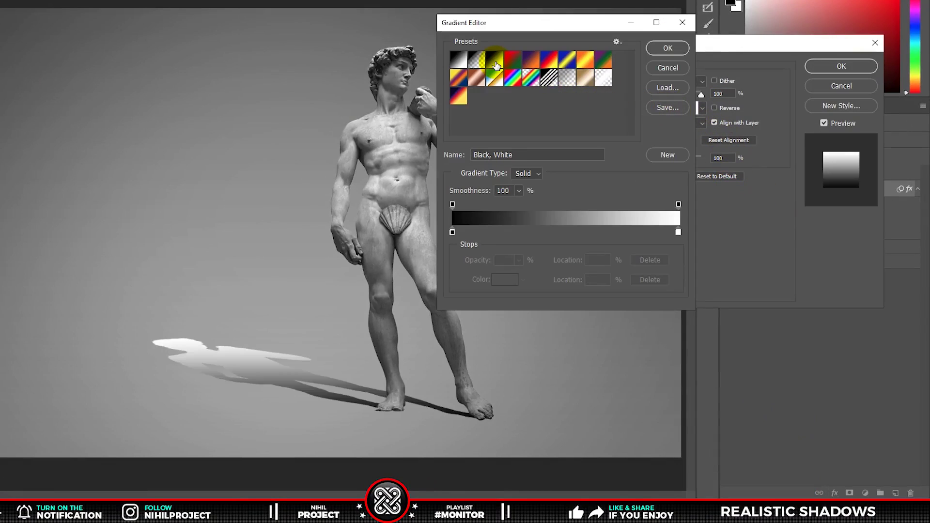
pyautogui.click(664, 53)
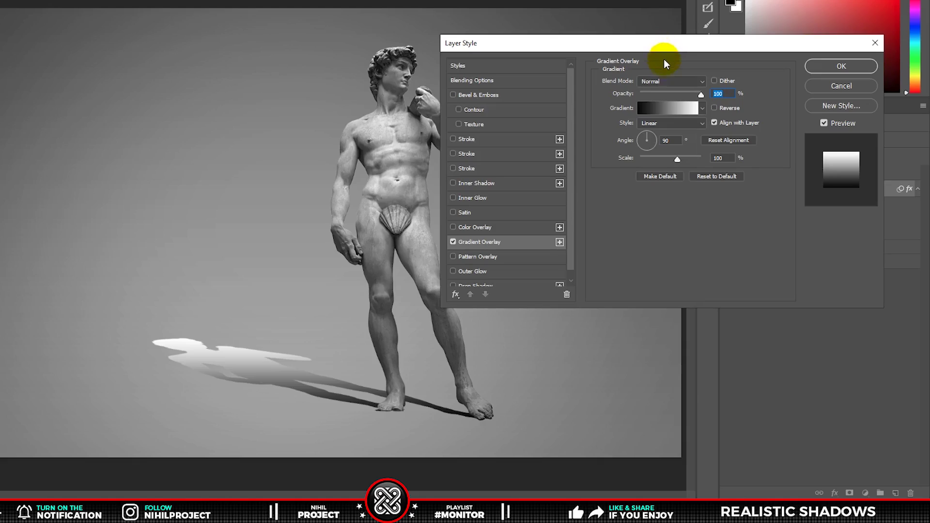
# Set the gradient angle to 95° and scale to 150%, darkest near the feet, and apply.
pyautogui.doubleClick(667, 139)
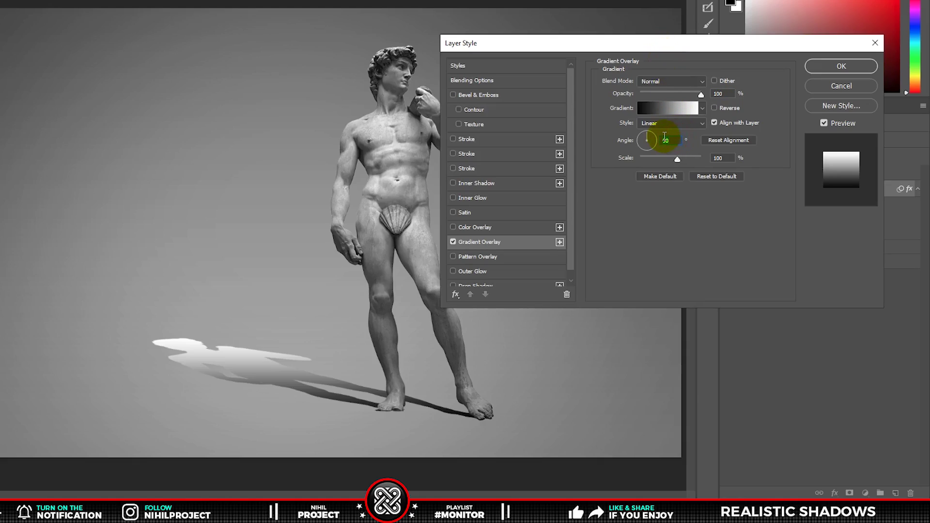
pyautogui.write('95')
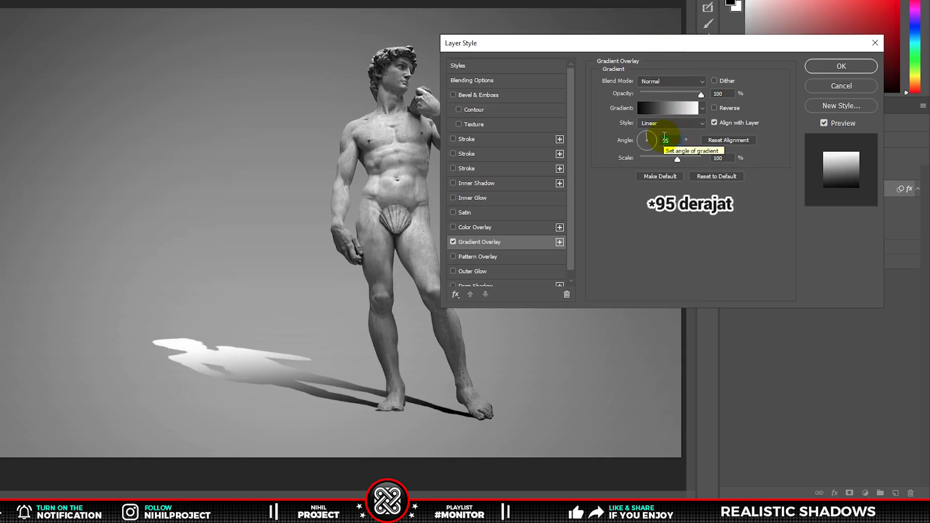
pyautogui.moveTo(690, 160); pyautogui.dragTo(705, 159)
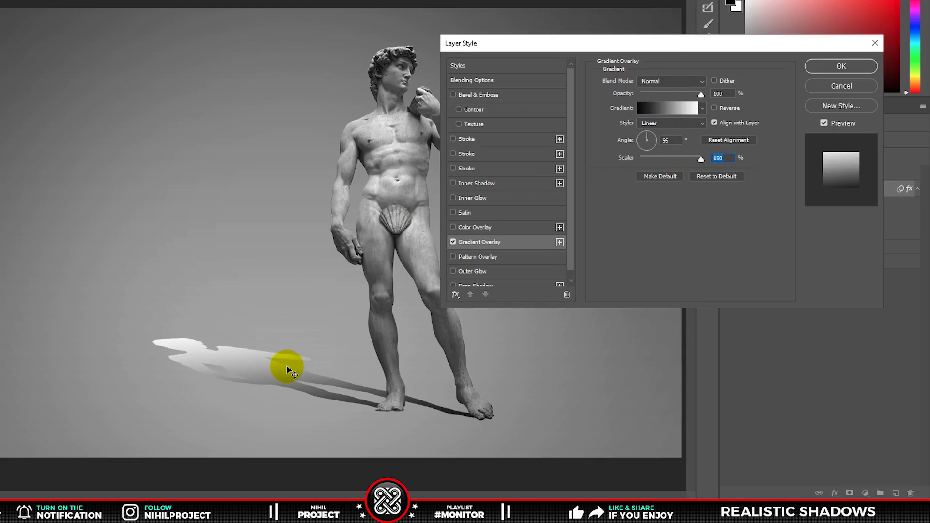
pyautogui.moveTo(287, 363); pyautogui.dragTo(272, 362)
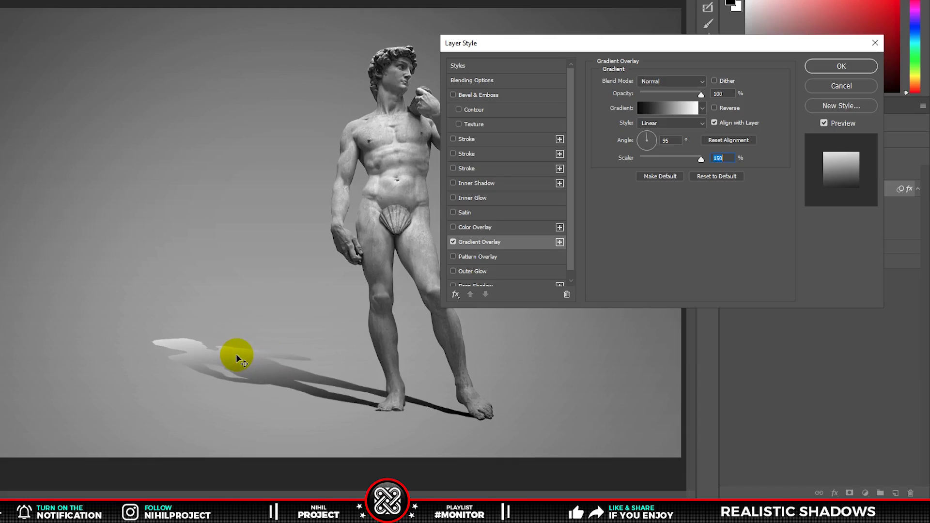
pyautogui.moveTo(236, 353); pyautogui.dragTo(235, 353)
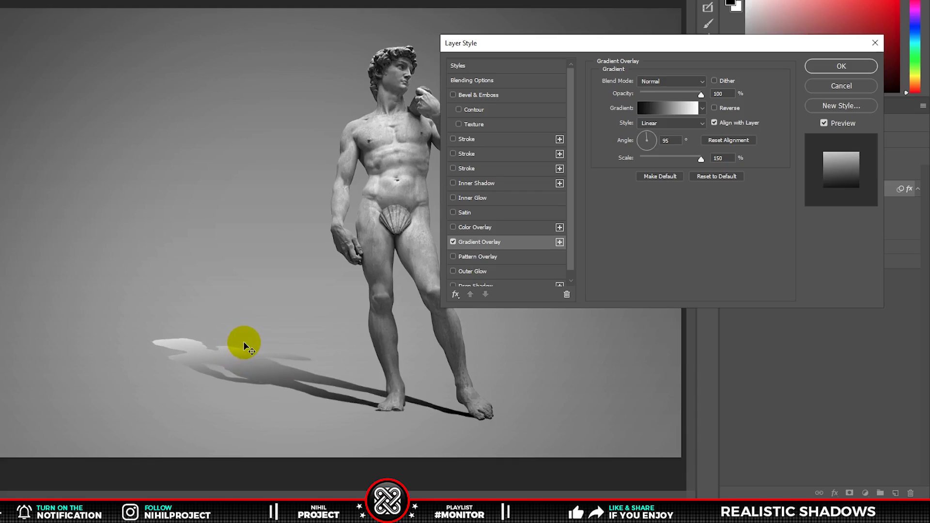
pyautogui.click(815, 67)
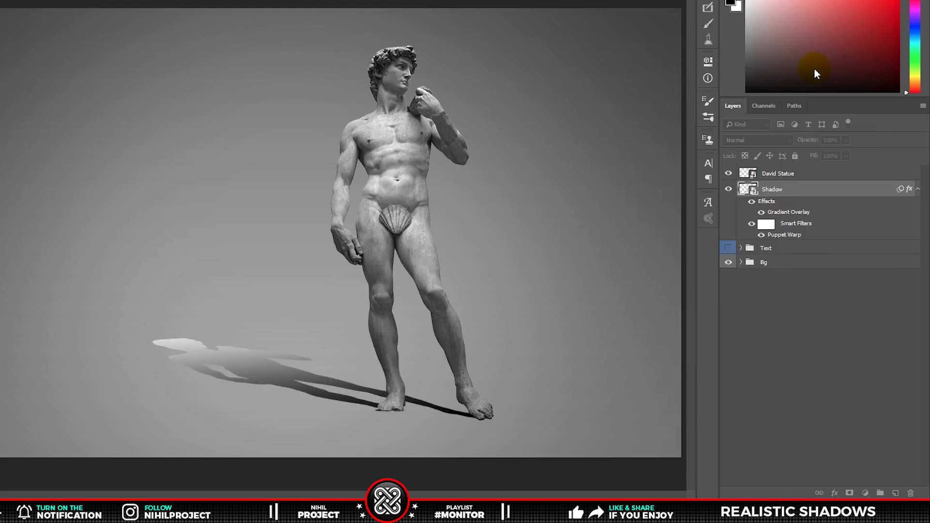
# Rasterize the Shadow layer's style and set its blend mode to Multiply.
pyautogui.rightClick(799, 194)
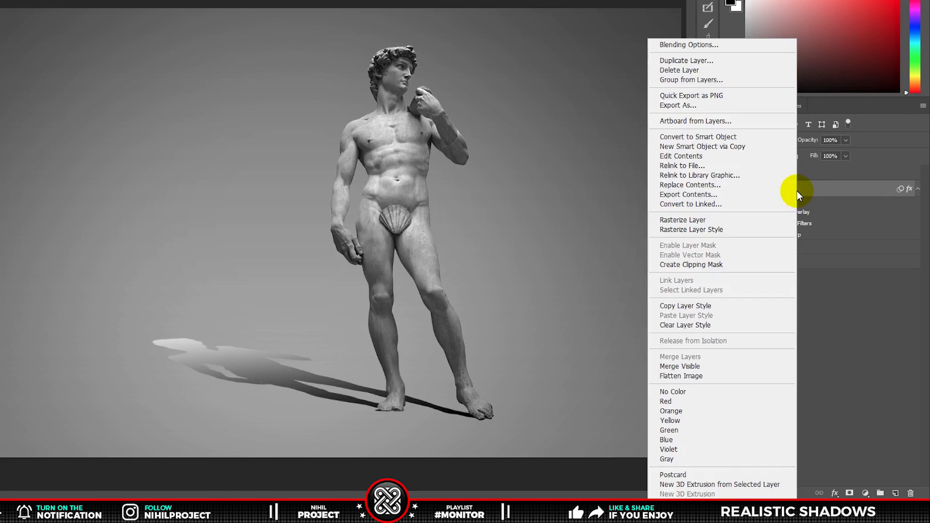
pyautogui.click(740, 230)
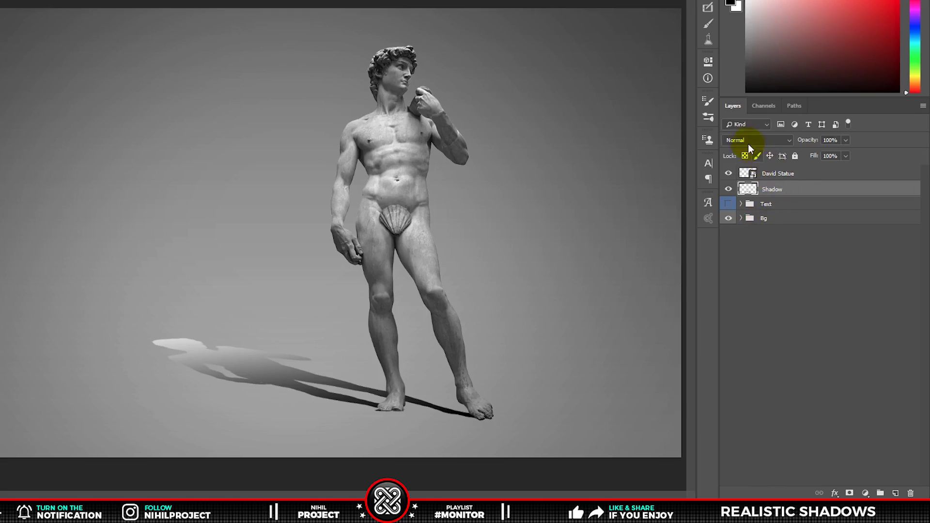
pyautogui.click(745, 141)
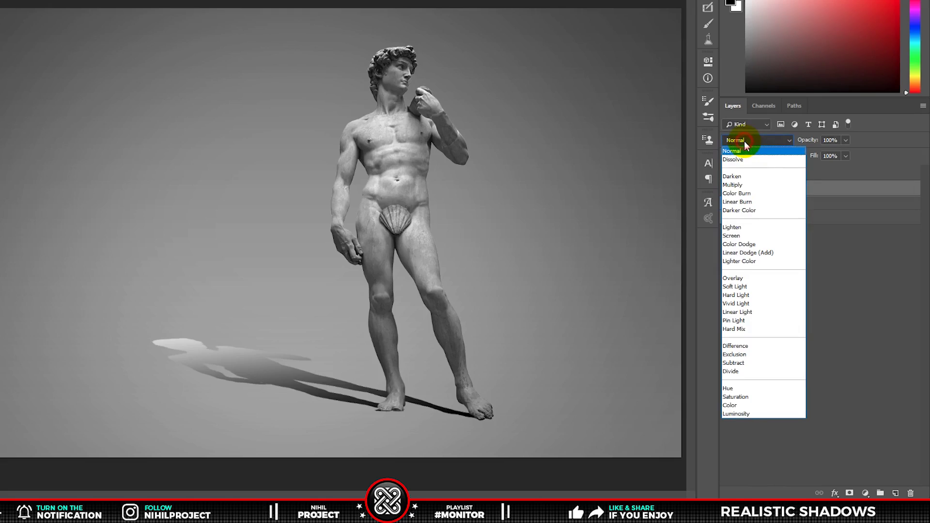
pyautogui.click(741, 184)
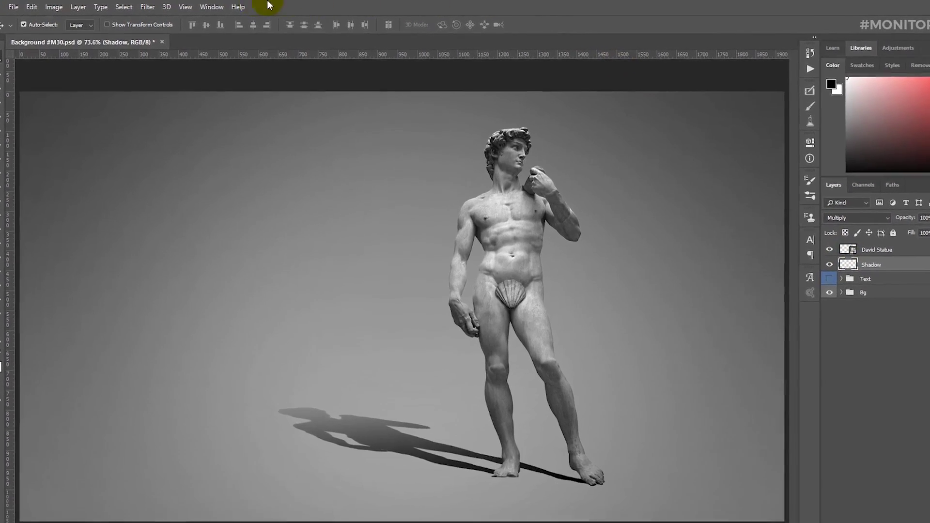
# Apply a 1.5-pixel Gaussian Blur to the entire Shadow layer.
pyautogui.click(149, 7)
pyautogui.moveTo(154, 133)
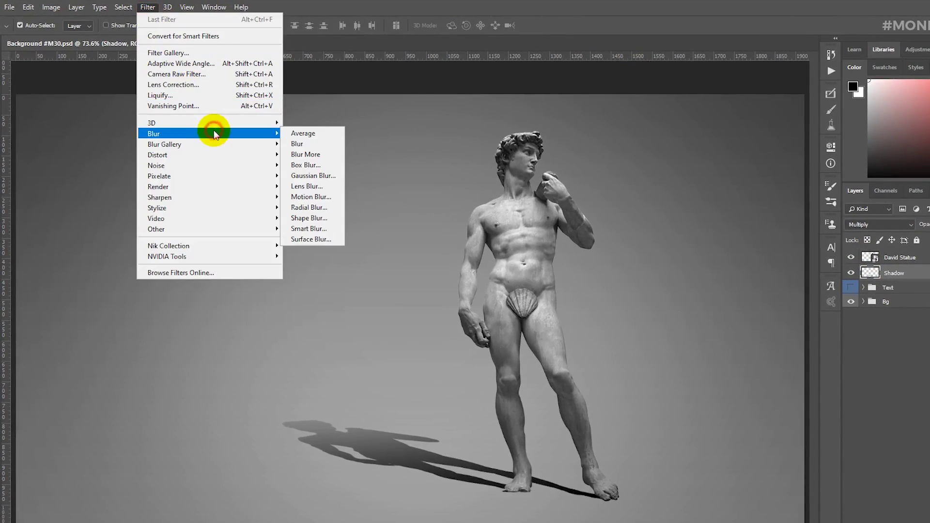
pyautogui.click(323, 176)
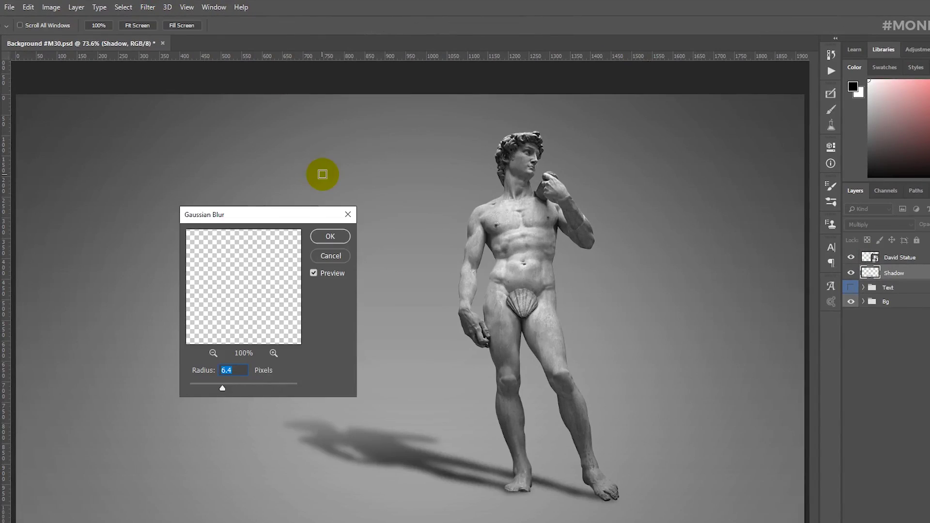
pyautogui.scroll(-1, 236, 369)
pyautogui.scroll(-4, 236, 370)
pyautogui.write('1.5')
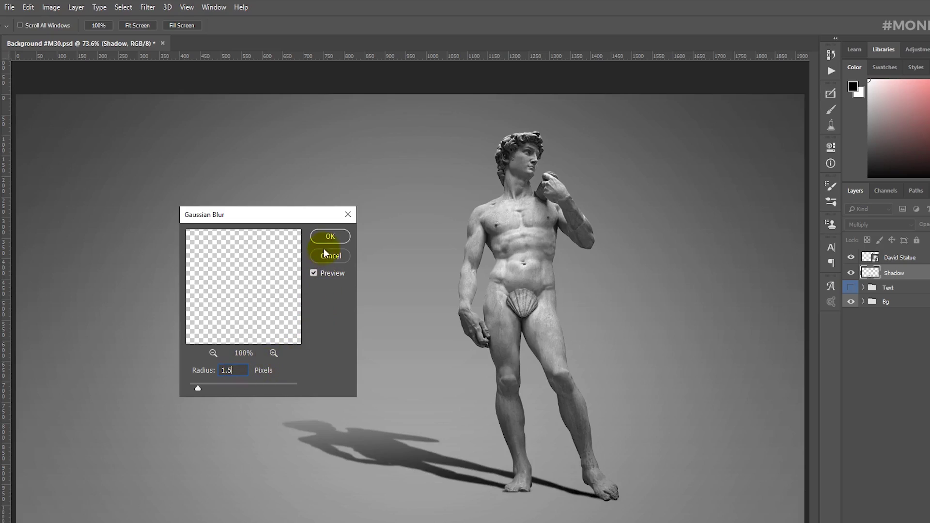
pyautogui.click(329, 237)
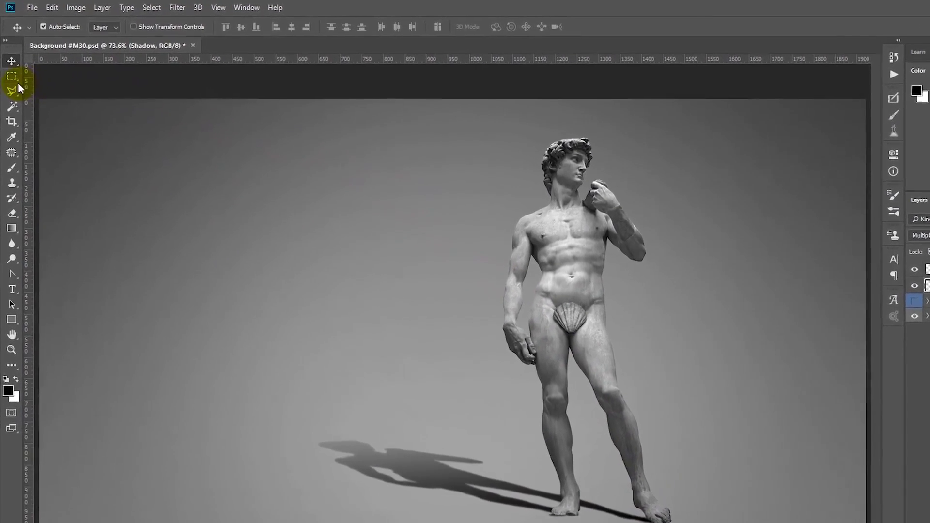
# Draw a rectangular marquee around the shadow and the statue's feet.
pyautogui.click(12, 76)
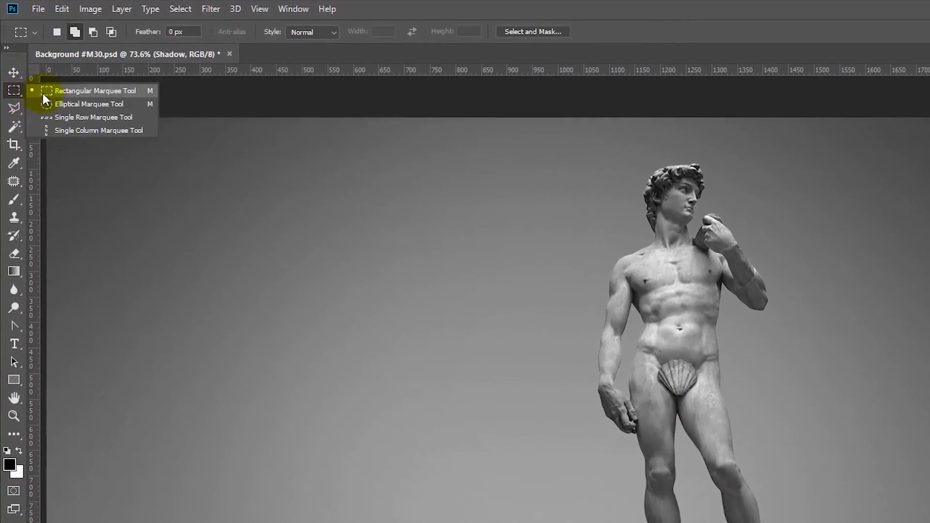
pyautogui.click(83, 93)
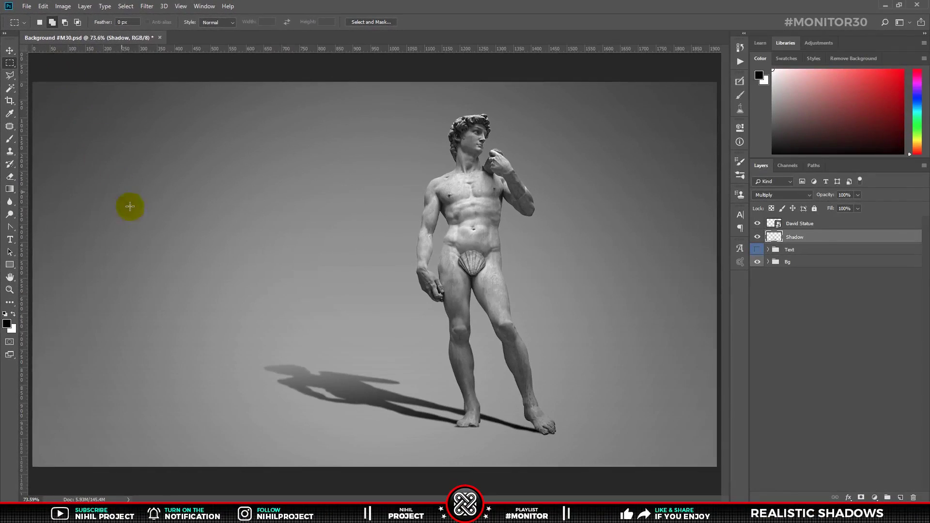
pyautogui.moveTo(185, 284)
pyautogui.mouseDown()
pyautogui.moveTo(552, 357)
pyautogui.moveTo(605, 411)
pyautogui.mouseUp()
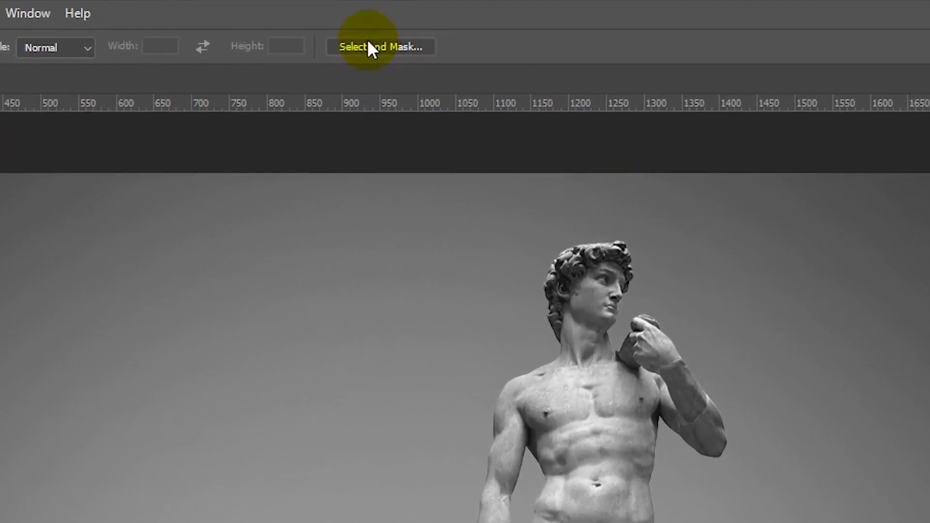
# Feather the selection by 30 px in Select and Mask, previewed as Overlay.
pyautogui.click(373, 38)
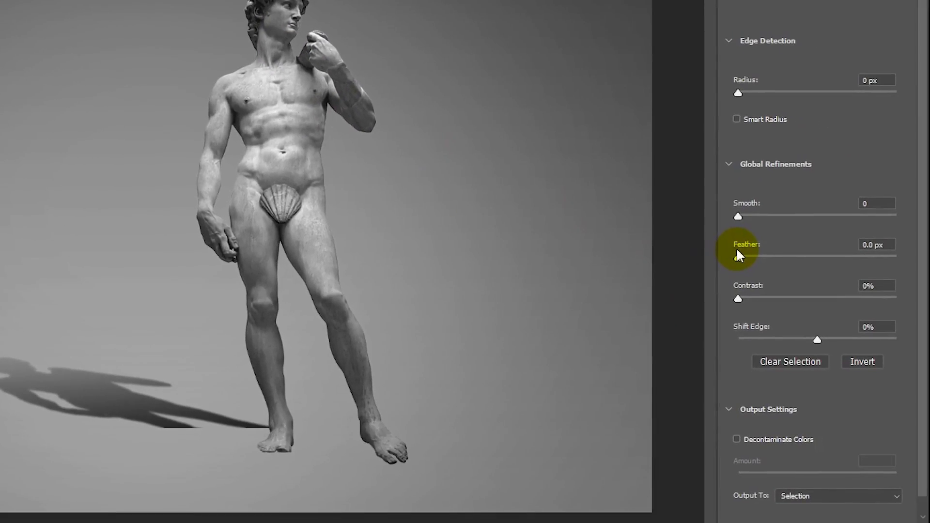
pyautogui.moveTo(739, 257); pyautogui.dragTo(754, 257)
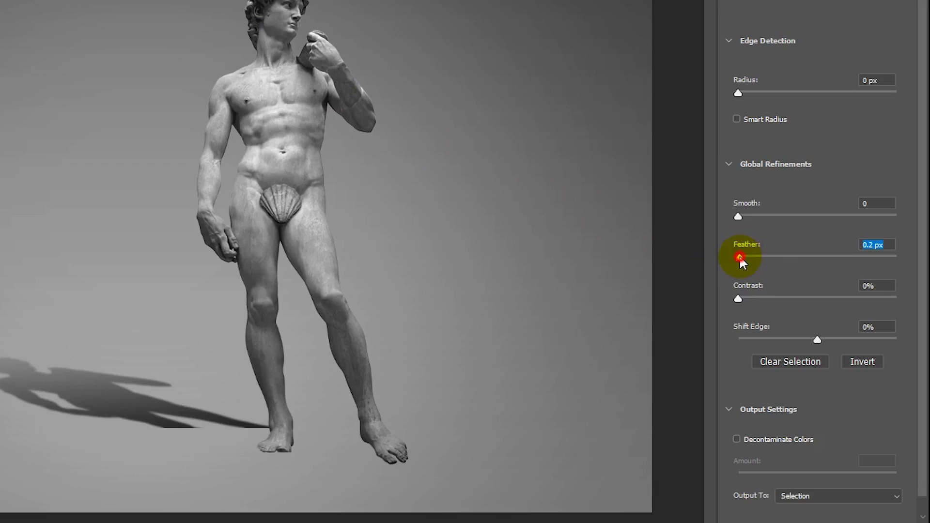
pyautogui.write('3')
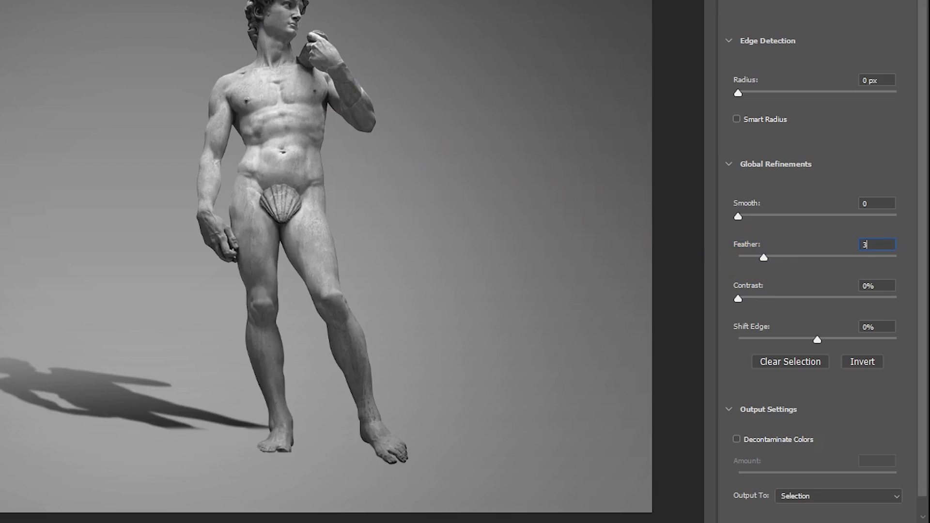
pyautogui.write('0')
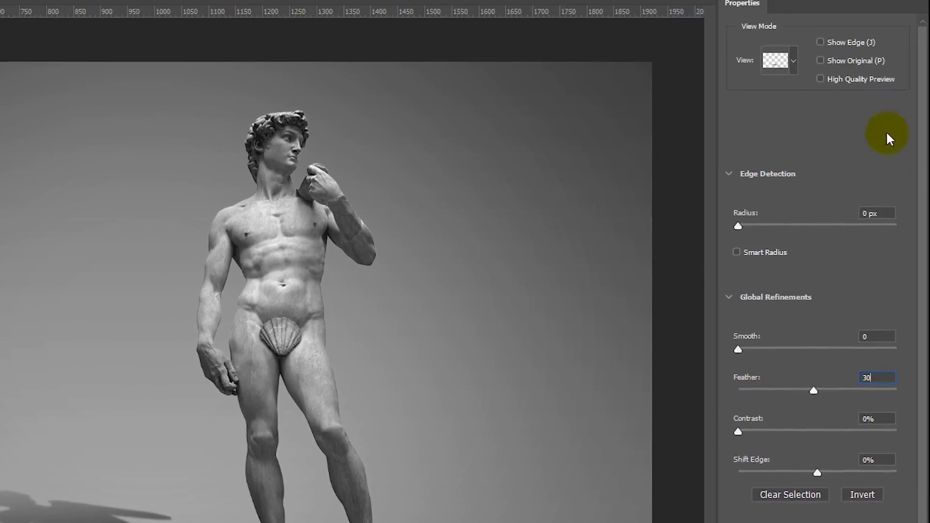
pyautogui.click(780, 123)
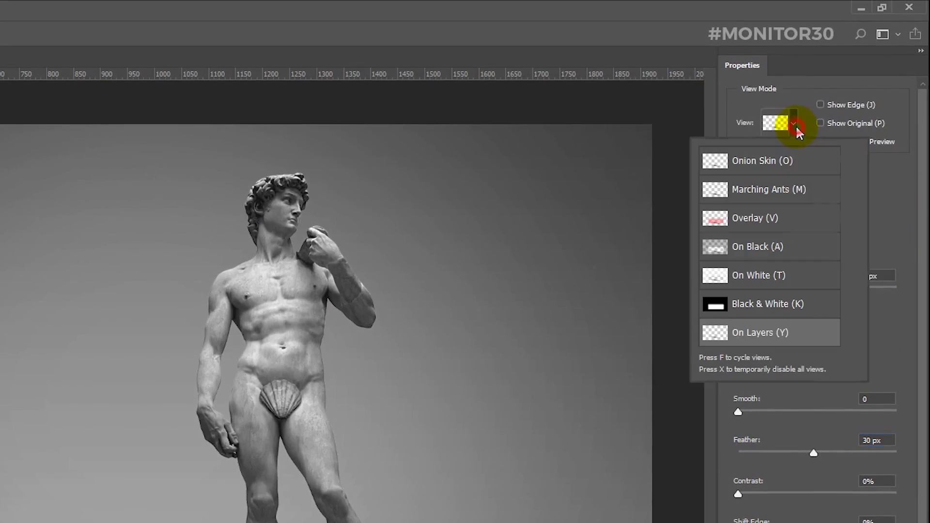
pyautogui.click(830, 218)
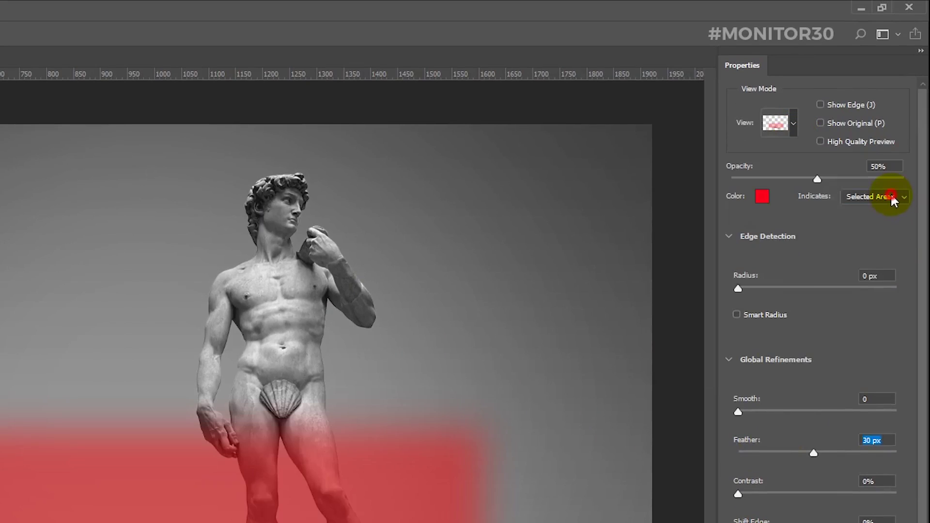
pyautogui.click(890, 195)
pyautogui.click(876, 220)
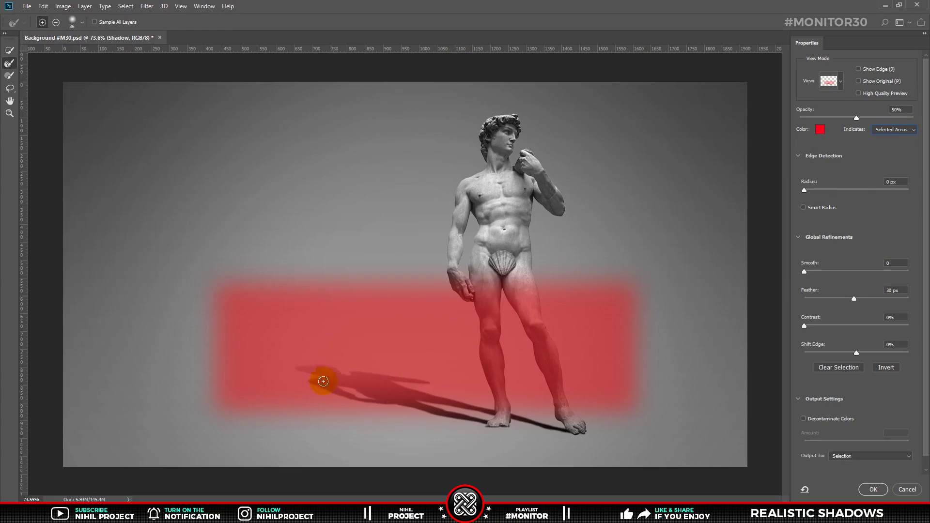
pyautogui.click(867, 490)
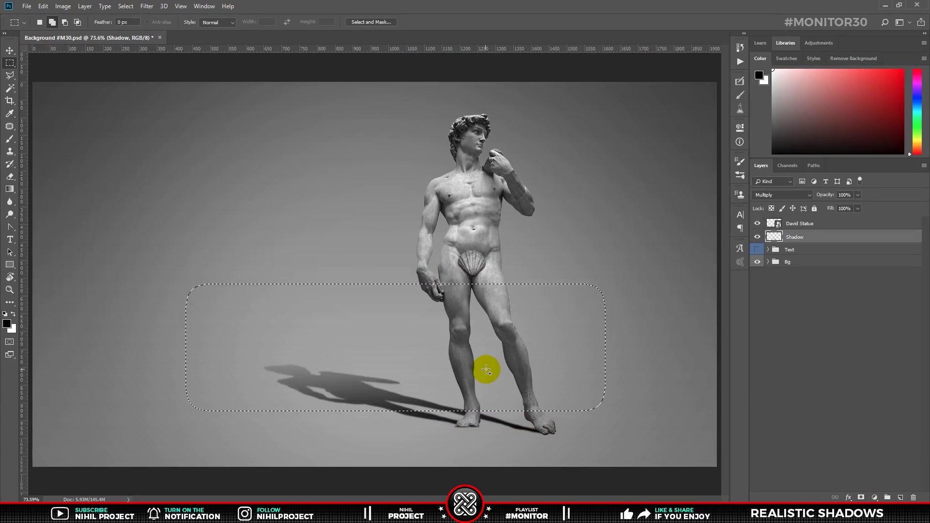
# Blur the selected shadow area with an 8.5-pixel Gaussian Blur, then deselect.
pyautogui.click(147, 6)
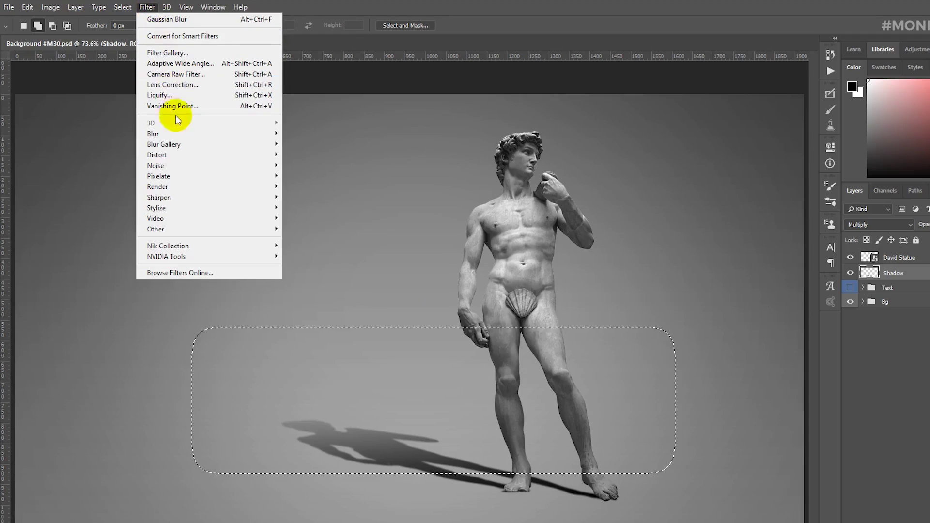
pyautogui.click(332, 175)
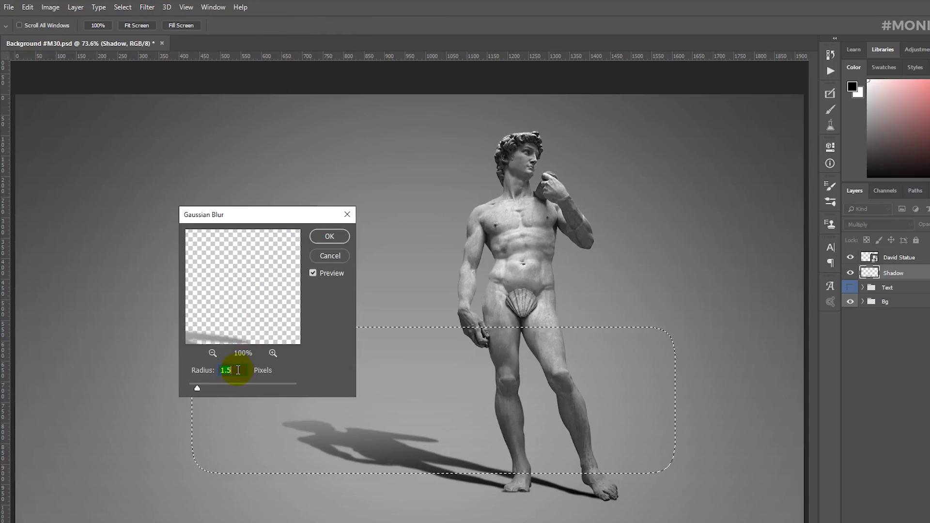
pyautogui.press('Up')
pyautogui.press('Up')
pyautogui.press('Up')
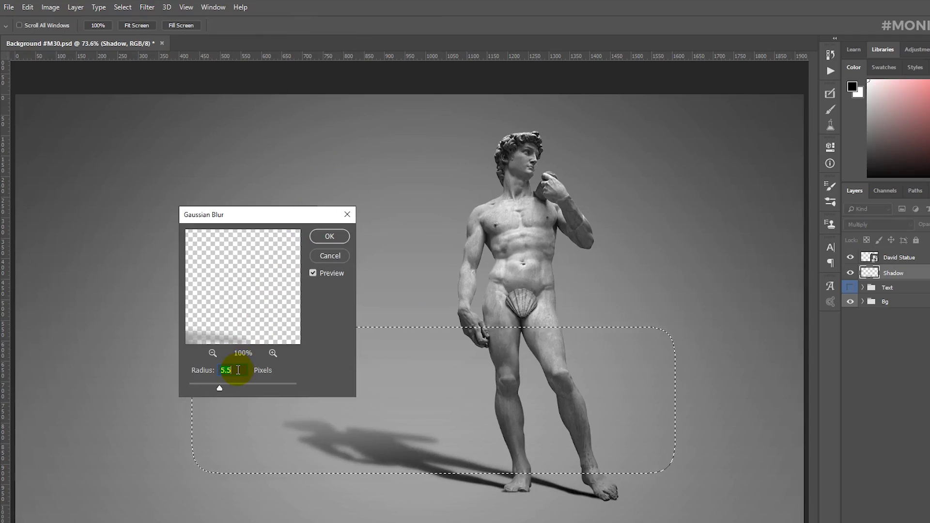
pyautogui.press('Up')
pyautogui.press('Up')
pyautogui.press('Up')
pyautogui.click(306, 206)
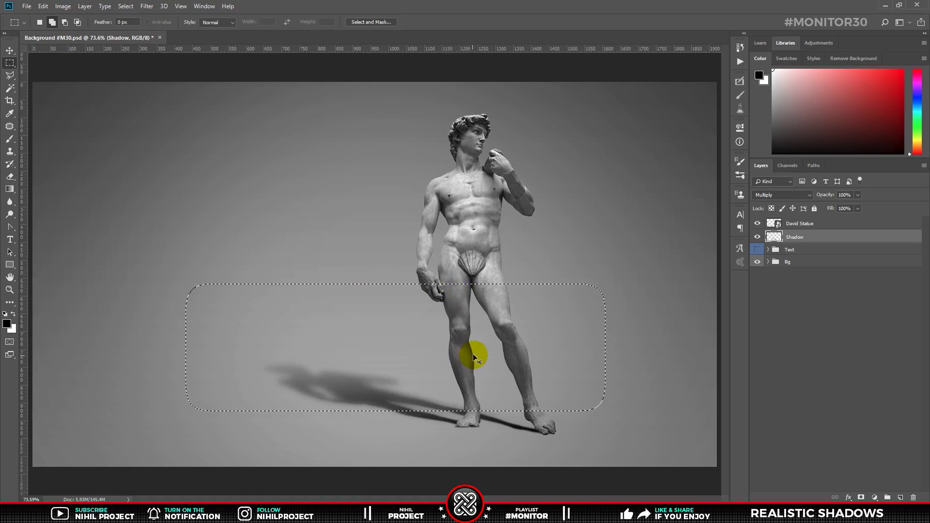
pyautogui.hotkey('ctrl', 'd')
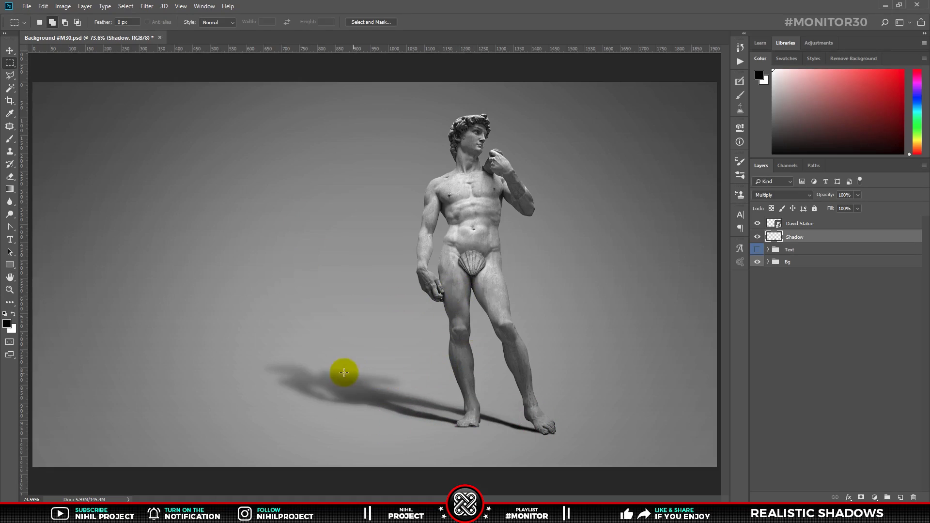
# Select a wide band across the shadow's far end and feather it by 30 px.
pyautogui.moveTo(184, 298); pyautogui.dragTo(579, 392)
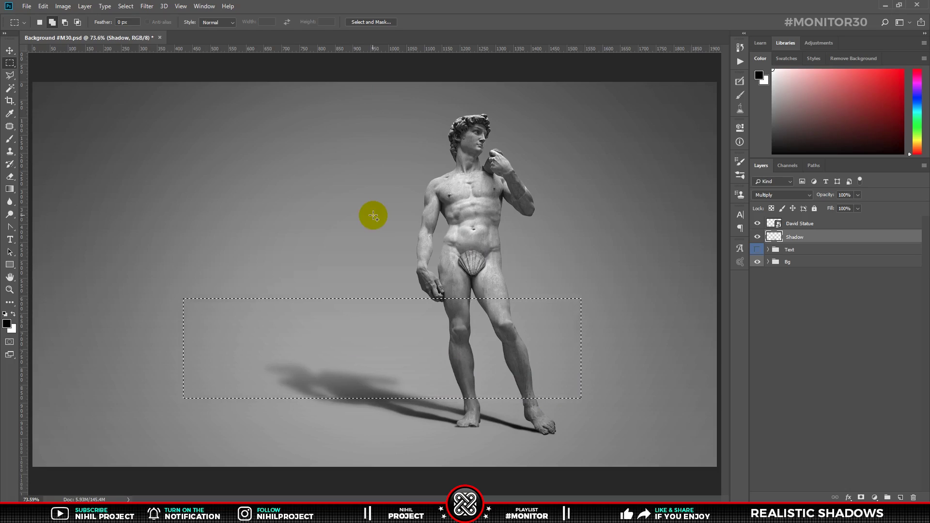
pyautogui.hotkey('shift', 'F6')
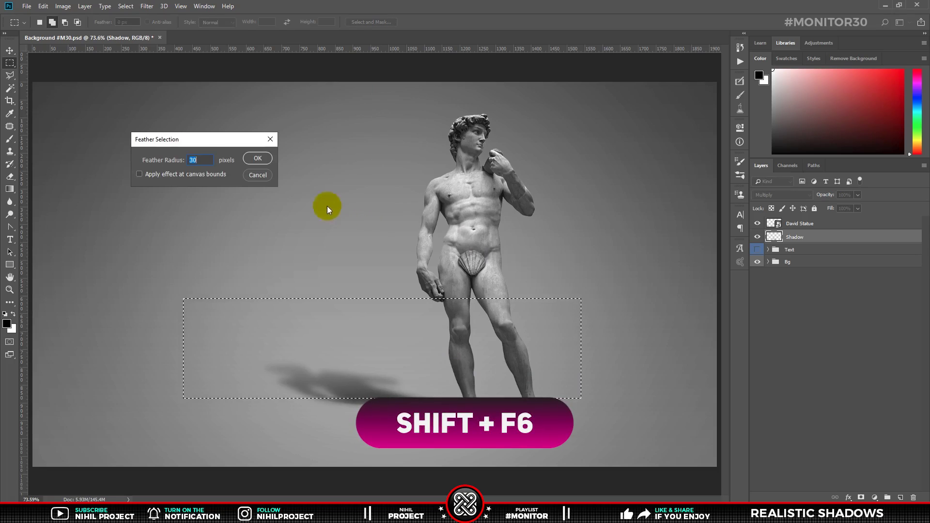
pyautogui.click(267, 175)
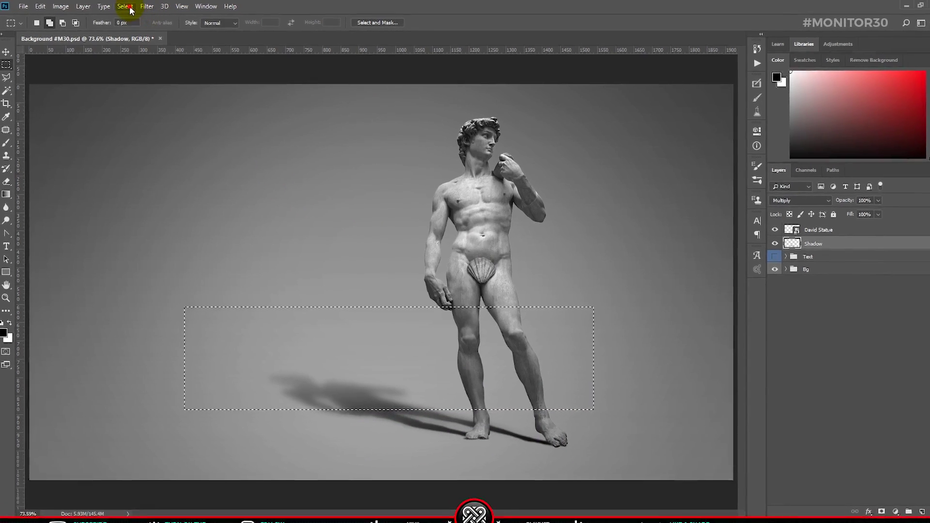
pyautogui.click(127, 7)
pyautogui.moveTo(133, 165)
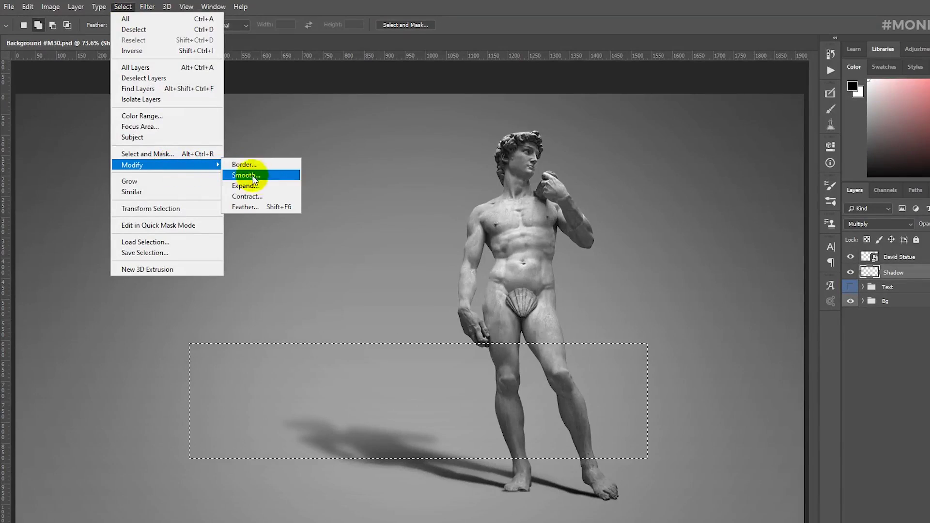
pyautogui.click(270, 209)
pyautogui.moveTo(208, 157); pyautogui.dragTo(275, 206)
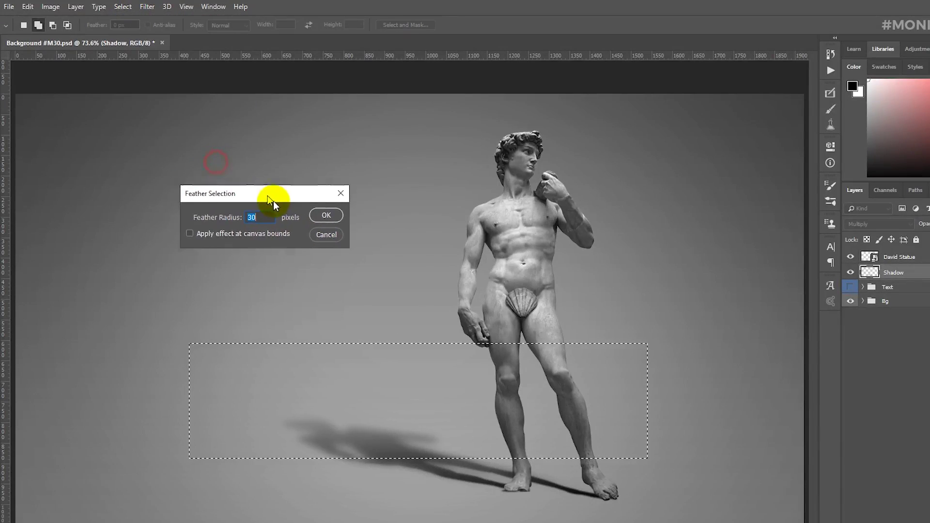
pyautogui.click(263, 226)
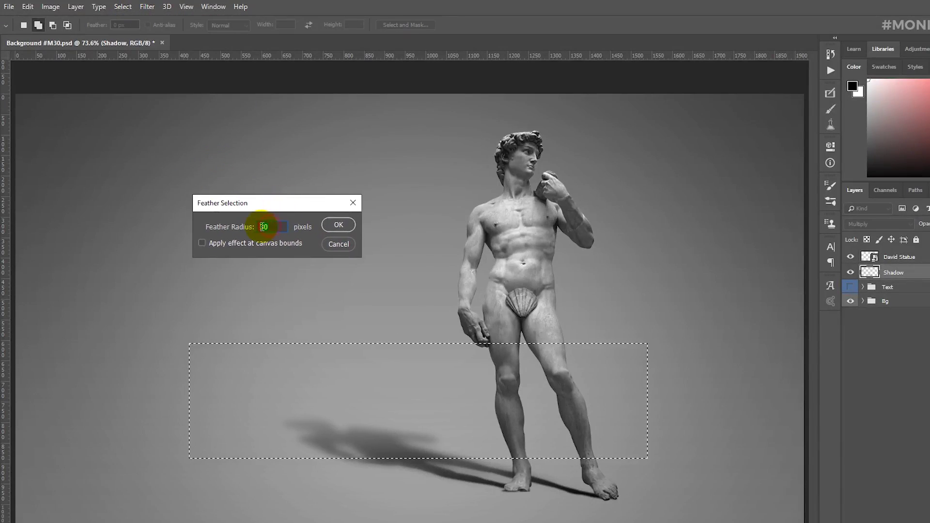
pyautogui.click(339, 225)
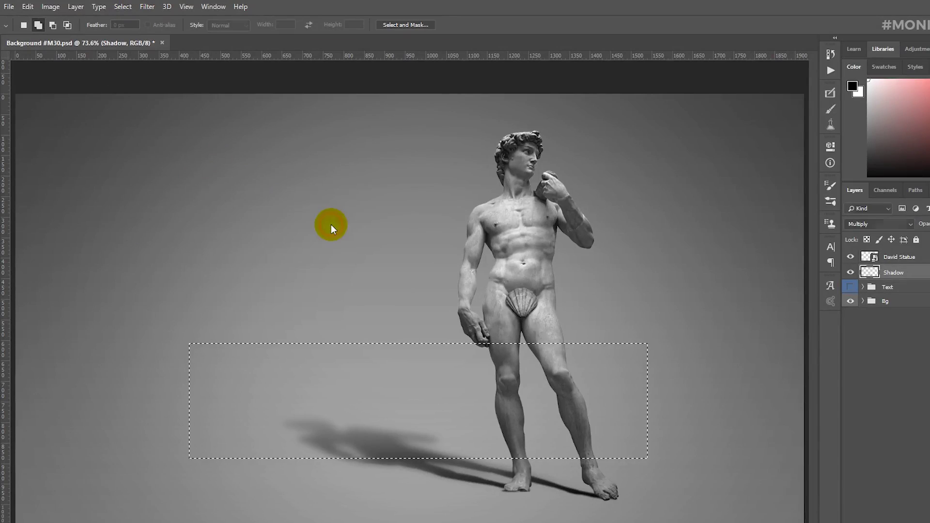
# Apply a Gaussian Blur of radius 10.5 to the feathered shadow area.
pyautogui.click(147, 7)
pyautogui.moveTo(178, 133)
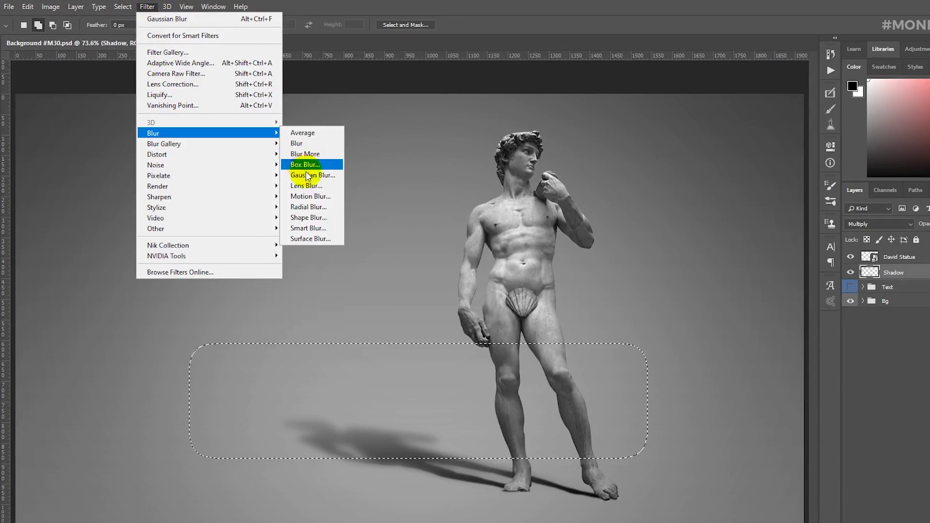
pyautogui.click(305, 175)
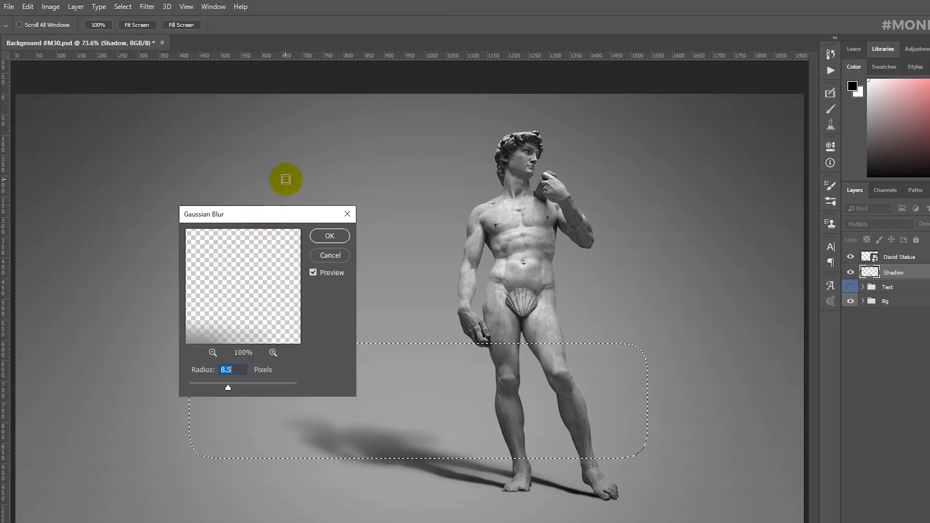
pyautogui.moveTo(277, 213); pyautogui.dragTo(287, 152)
pyautogui.scroll(1, 247, 308)
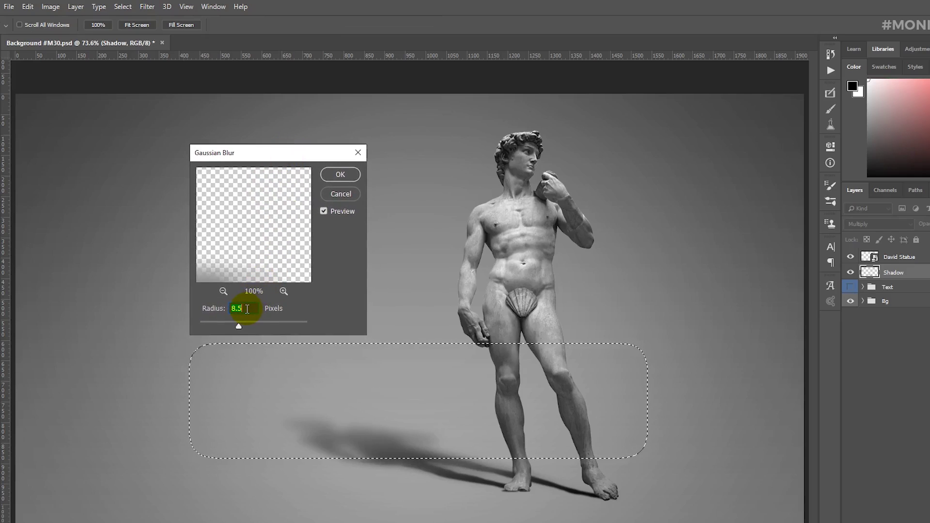
pyautogui.scroll(1, 247, 309)
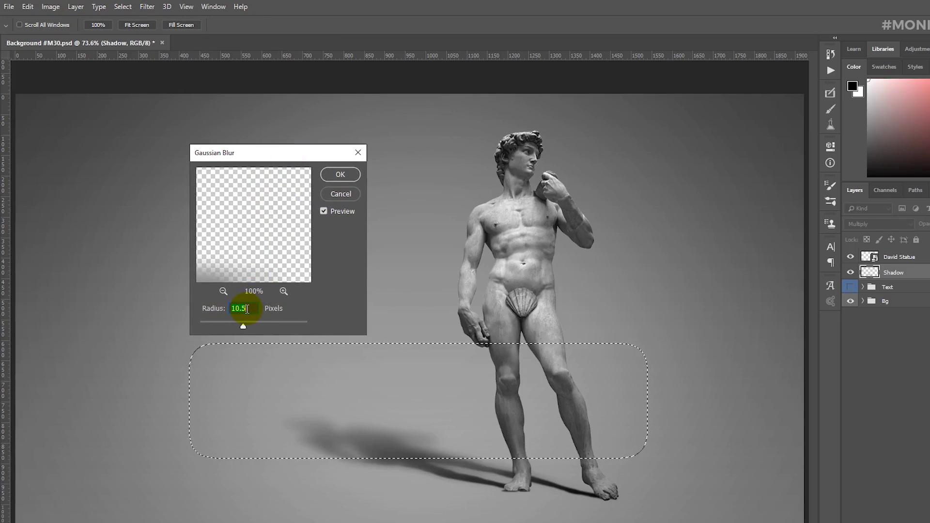
pyautogui.click(334, 174)
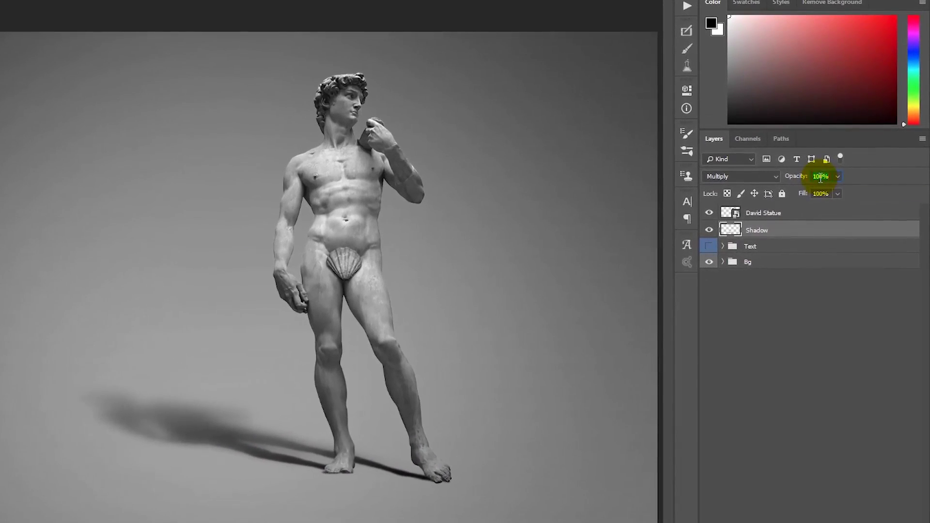
# Set the shadow layer to 85% opacity and group it with the statue layer.
pyautogui.write('85')
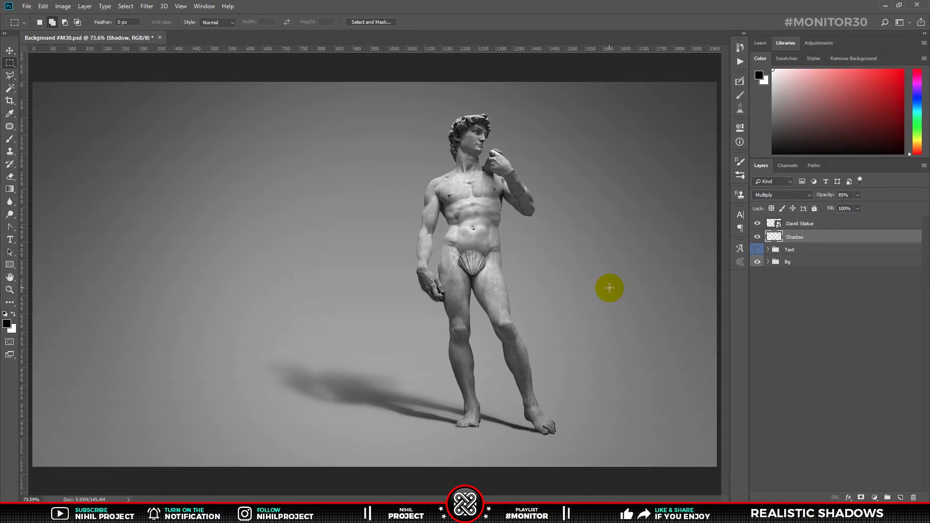
pyautogui.keyDown('shift'); pyautogui.click(827, 226); pyautogui.keyUp('shift')
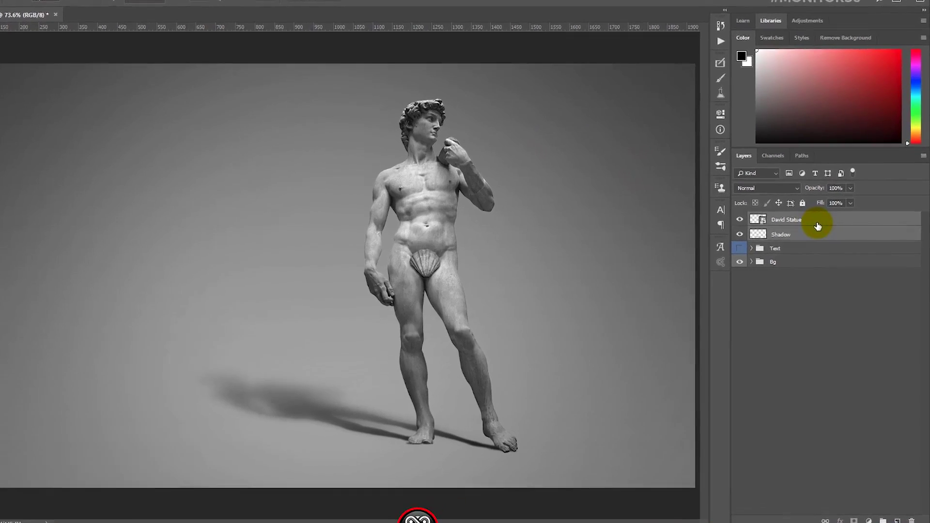
pyautogui.hotkey('ctrl', 'g')
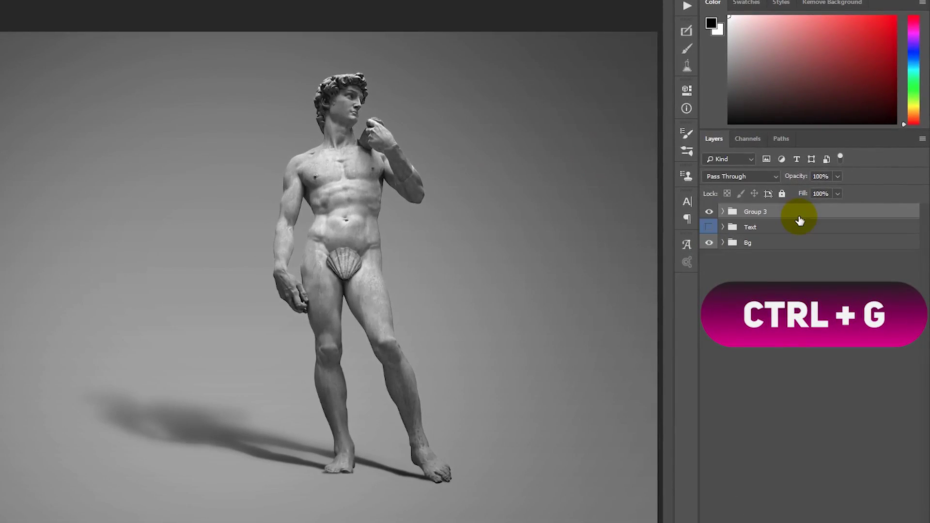
# Name the new group 'David Statue' and give it a red colour label.
pyautogui.click(758, 210)
pyautogui.write('Davi')
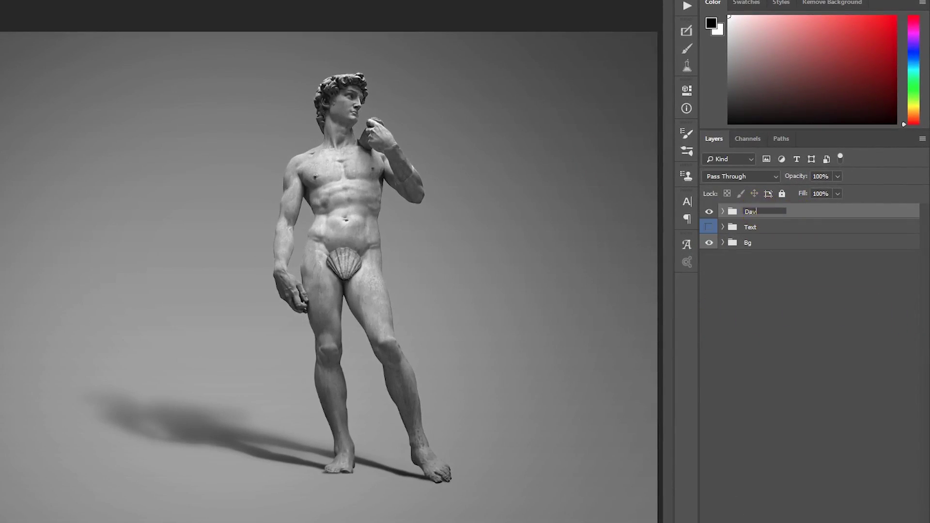
pyautogui.write('d Statue')
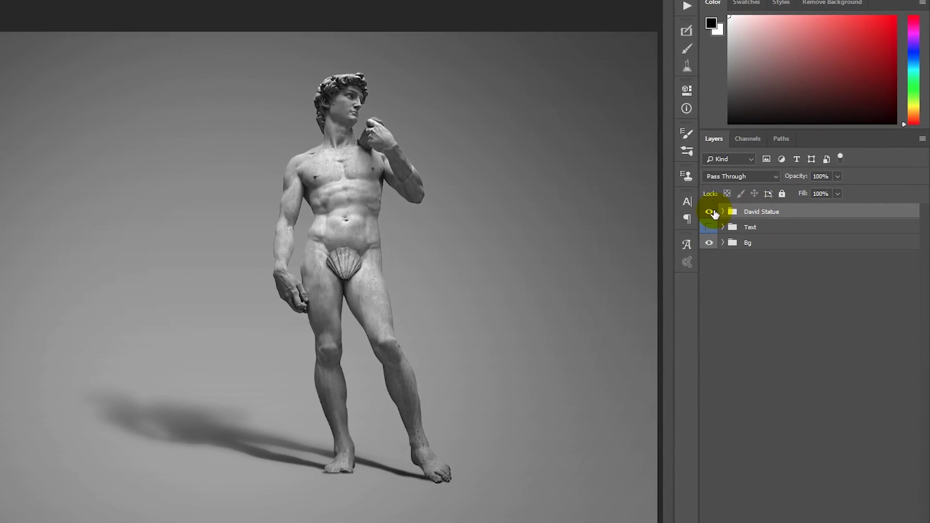
pyautogui.rightClick(714, 211)
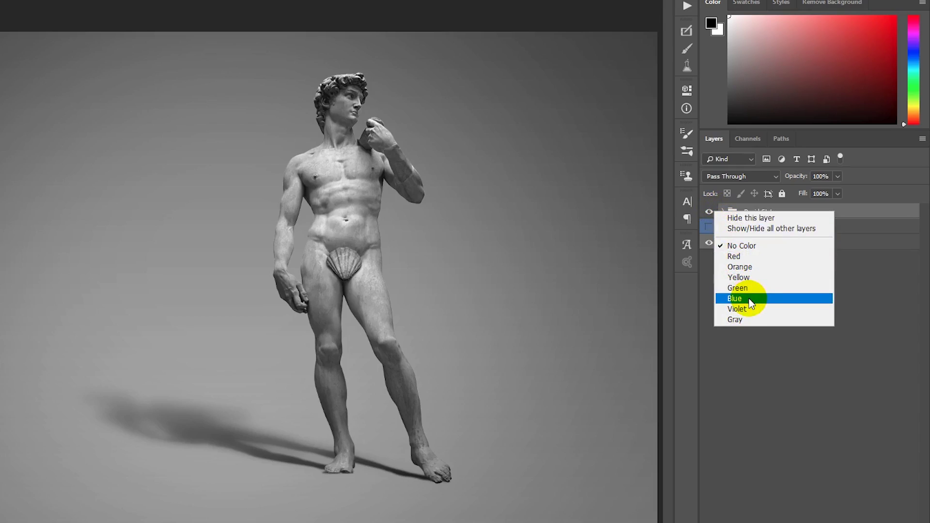
pyautogui.click(735, 256)
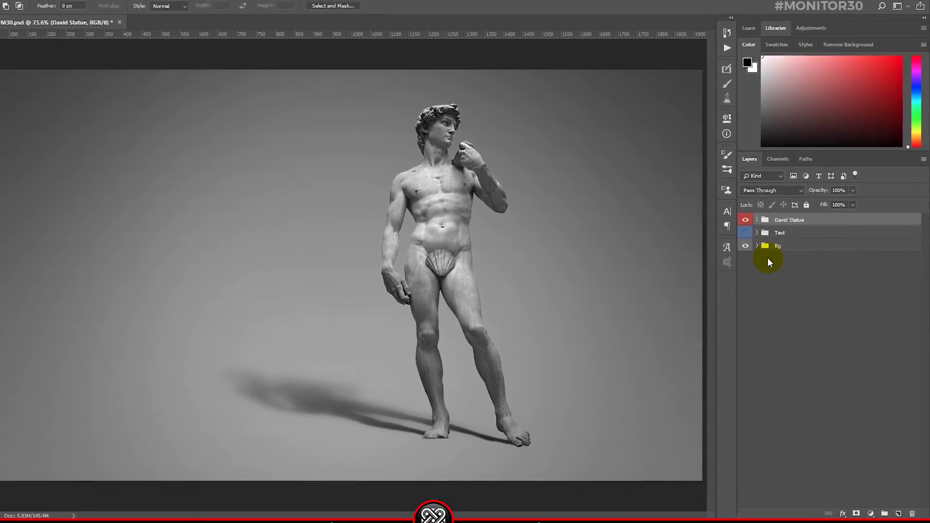
# Shift the David Statue group further to the right with Free Transform.
pyautogui.hotkey('ctrl', 't')
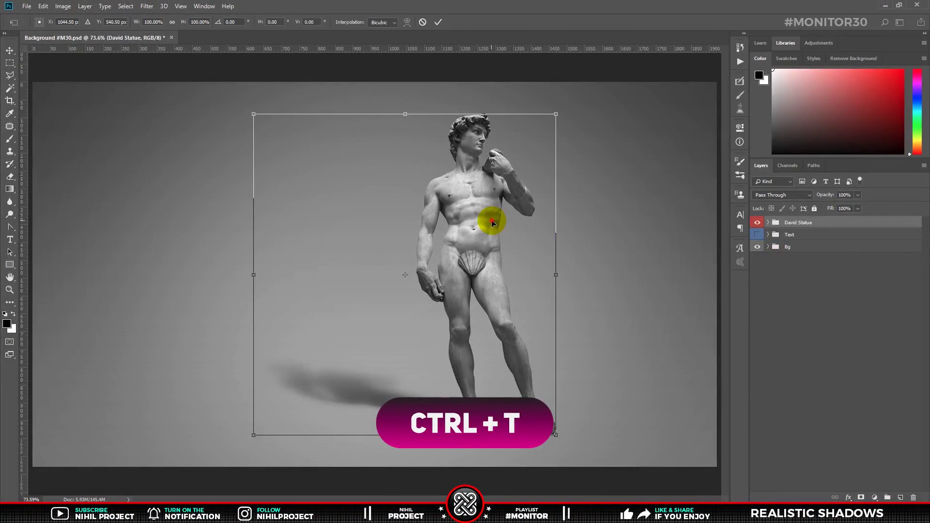
pyautogui.moveTo(492, 222)
pyautogui.mouseDown()
pyautogui.moveTo(608, 223)
pyautogui.moveTo(587, 216)
pyautogui.mouseUp()
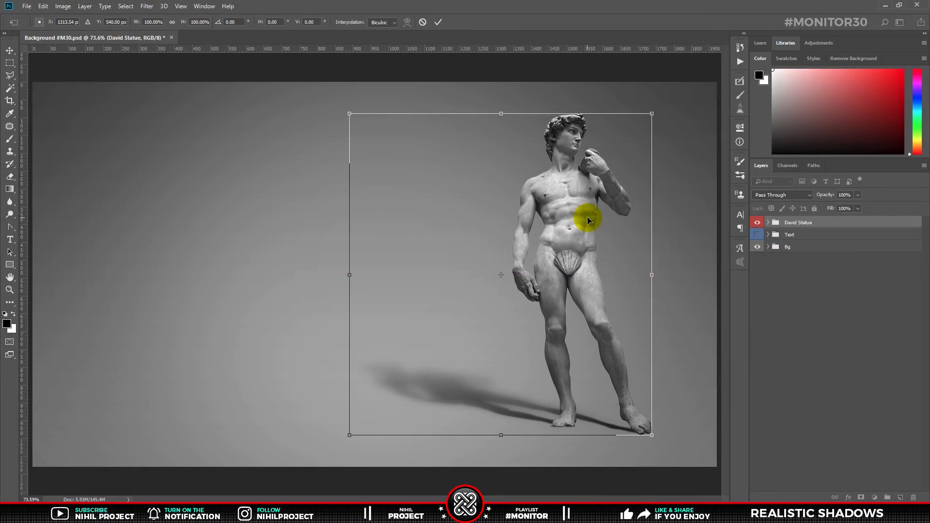
pyautogui.press('m')
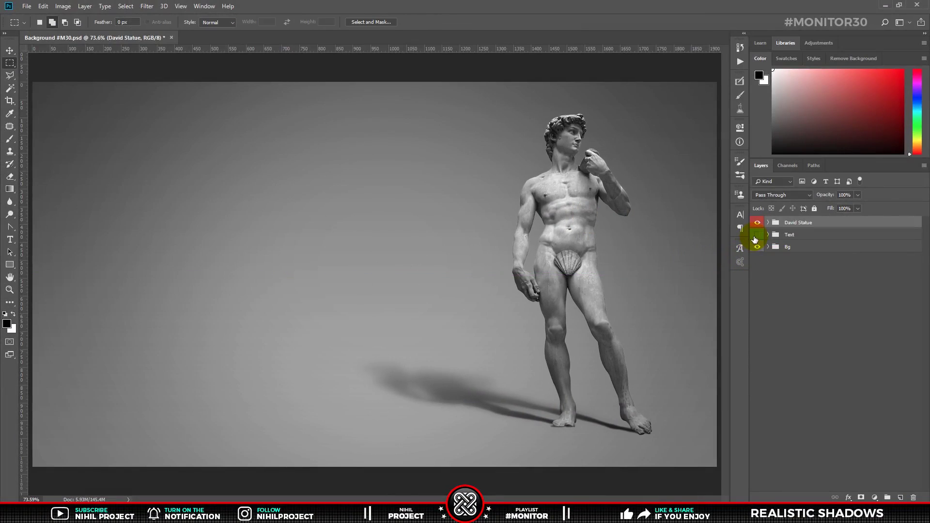
# Show the Text group and the Texture layers inside the Bg group.
pyautogui.click(757, 235)
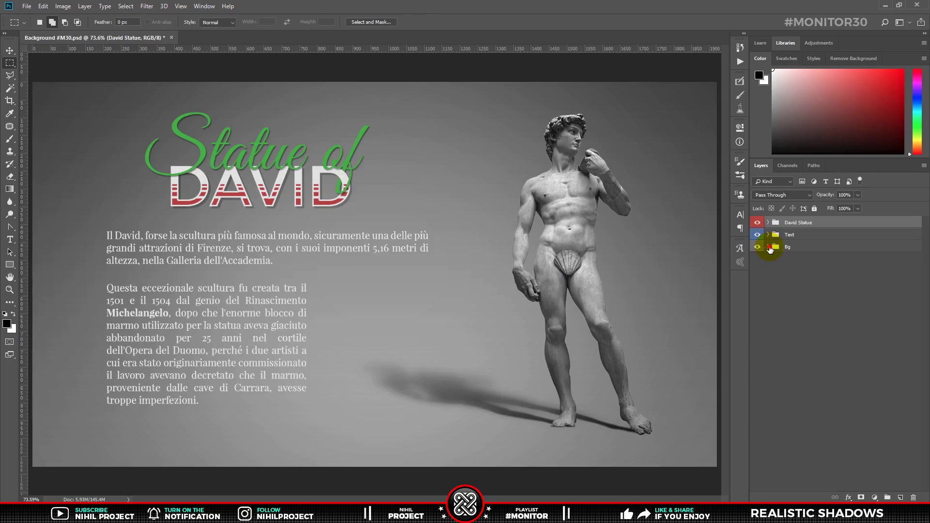
pyautogui.click(769, 248)
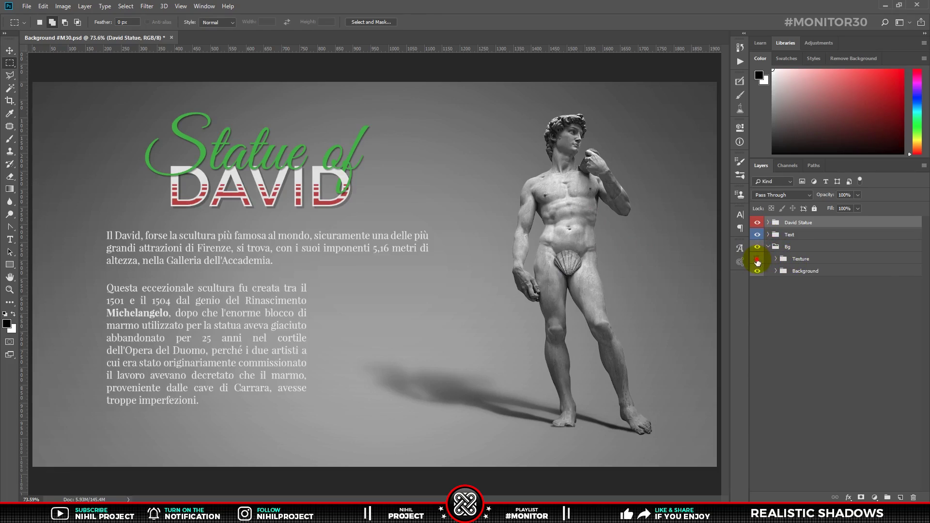
pyautogui.click(757, 259)
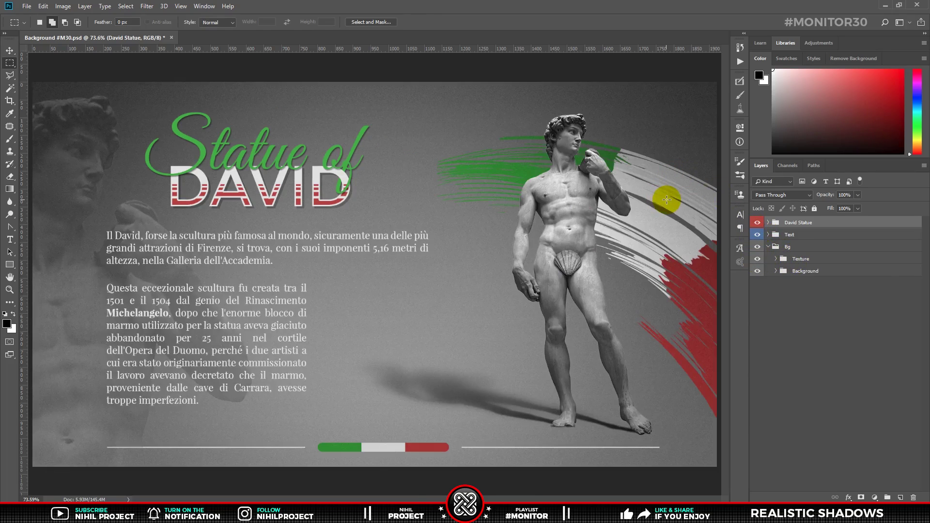